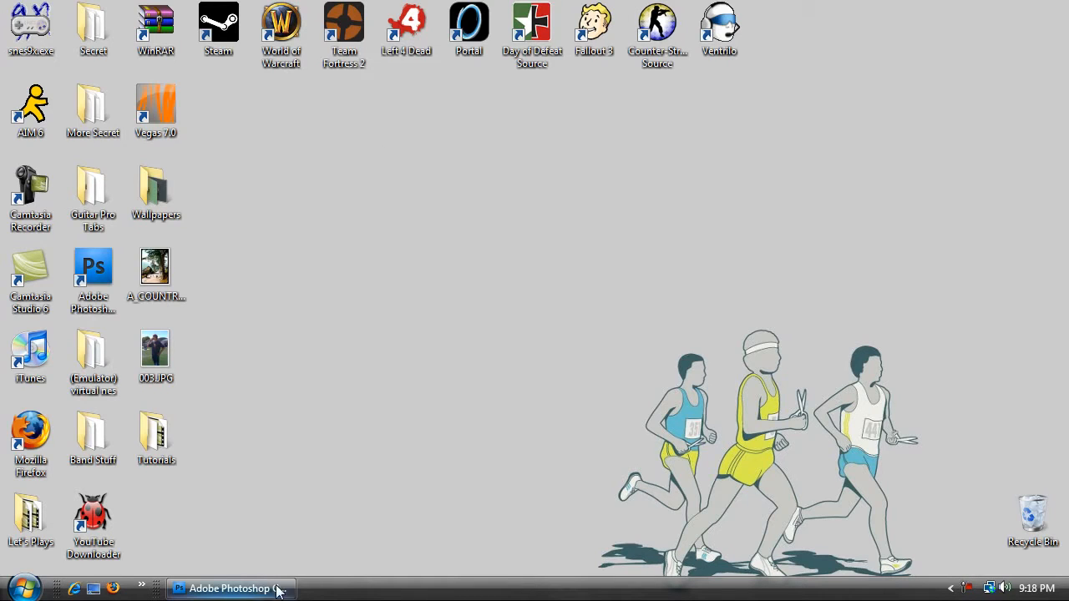
# Switch to Photoshop and examine the finished composite with Layer 1 hidden and shown over the country road picture
pyautogui.moveTo(253, 596)
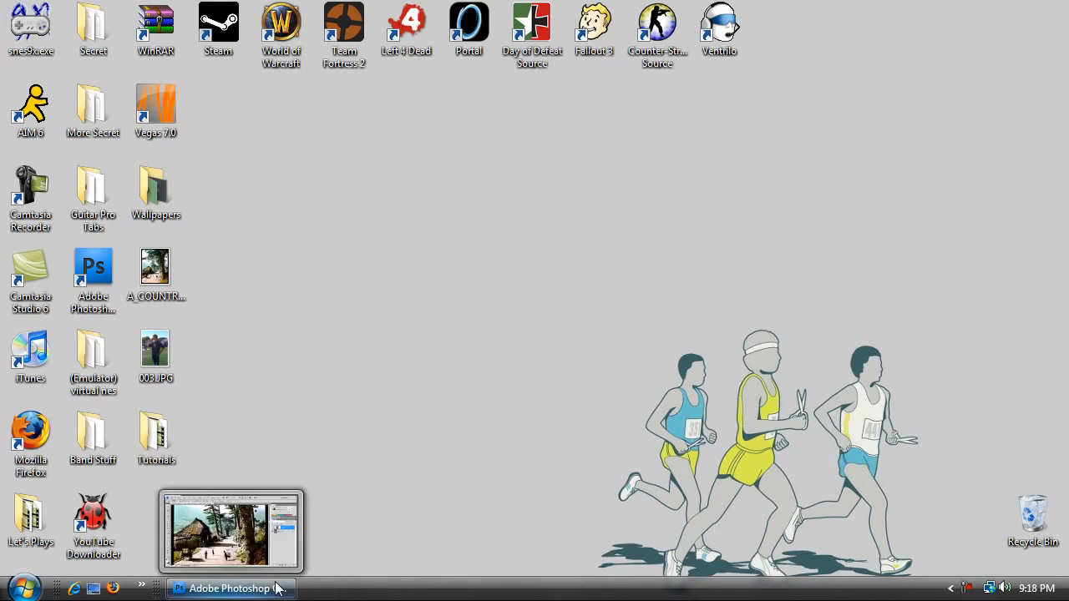
pyautogui.click(276, 588)
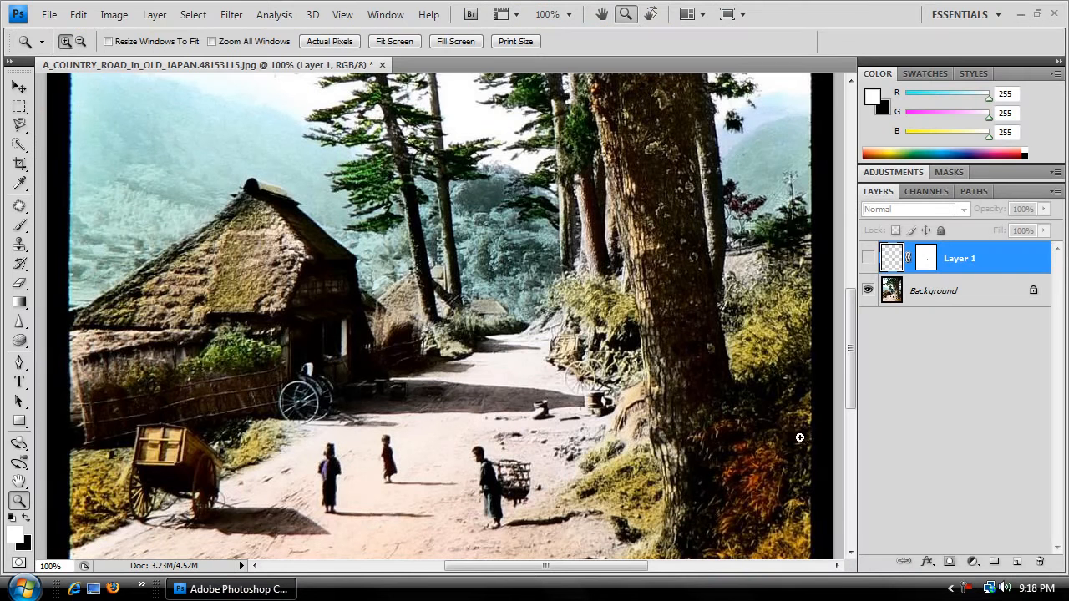
pyautogui.click(869, 260)
pyautogui.moveTo(587, 567)
pyautogui.mouseDown()
pyautogui.moveTo(567, 568)
pyautogui.moveTo(603, 568)
pyautogui.mouseUp()
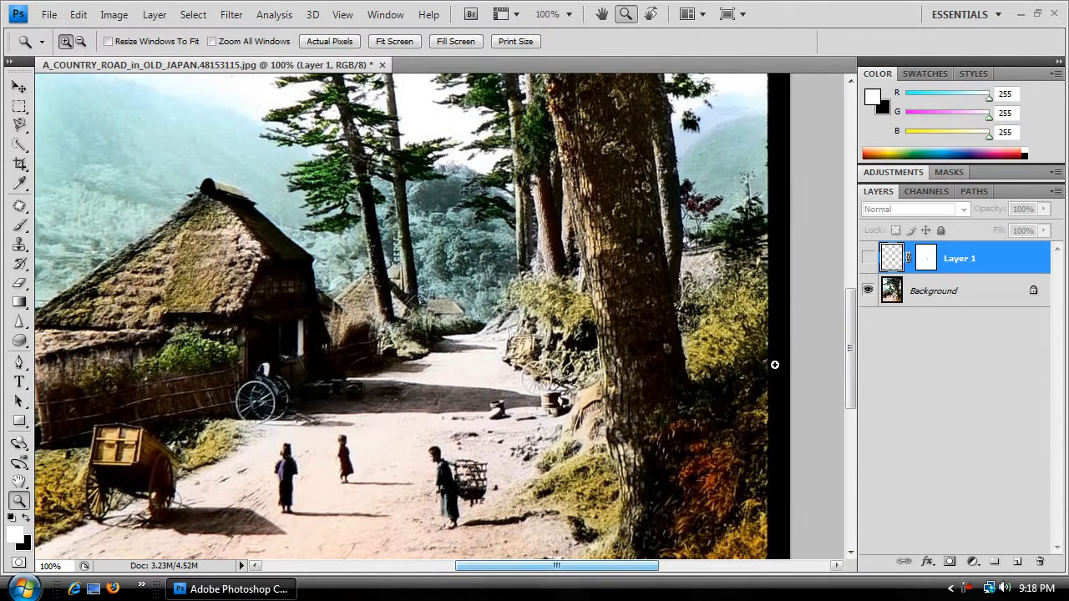
pyautogui.click(868, 259)
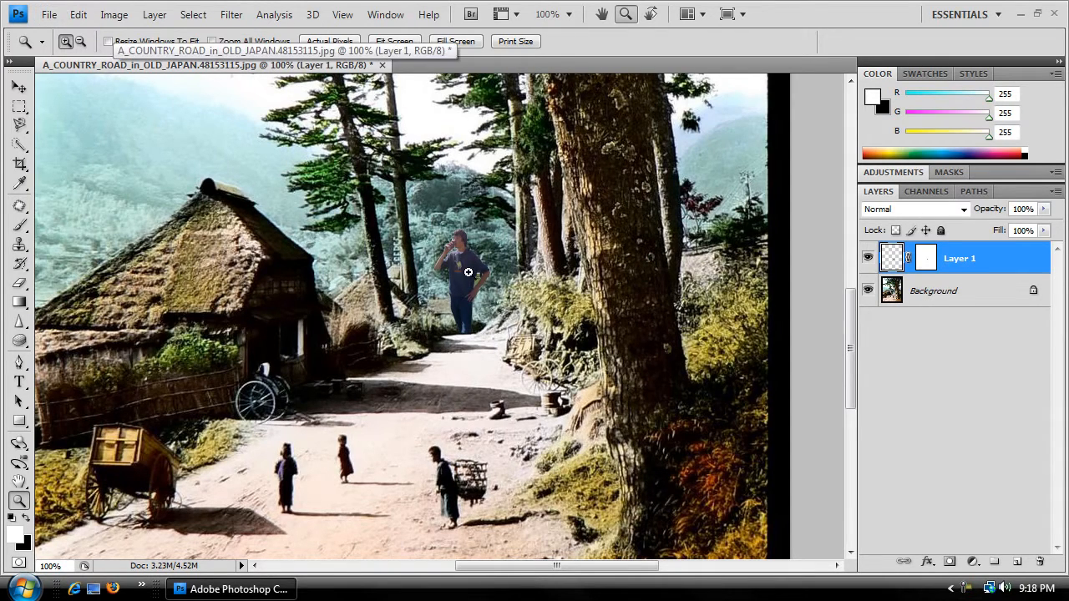
pyautogui.scroll(3, 530, 399)
pyautogui.scroll(-1, 529, 399)
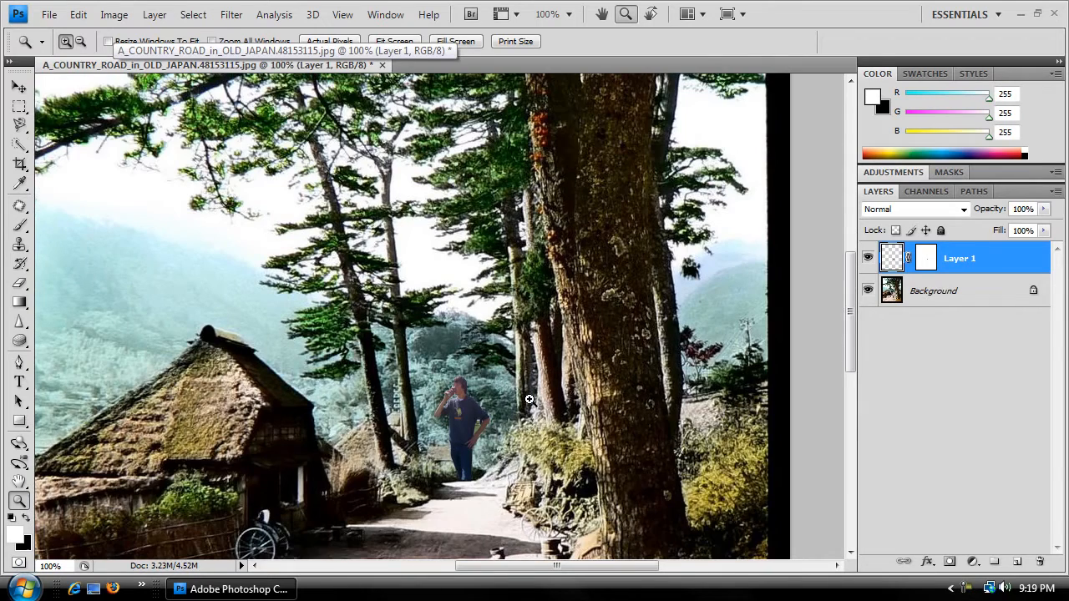
pyautogui.scroll(-3, 529, 399)
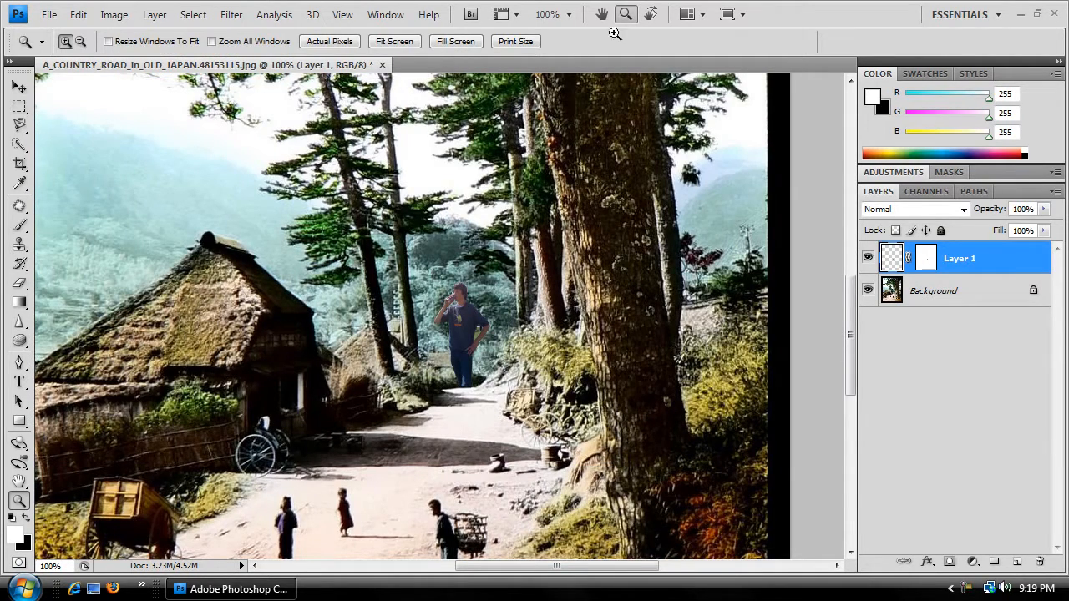
# Create a new named document of 1280 x 720 pixels at 72 pixels/inch with a white background
pyautogui.click(49, 14)
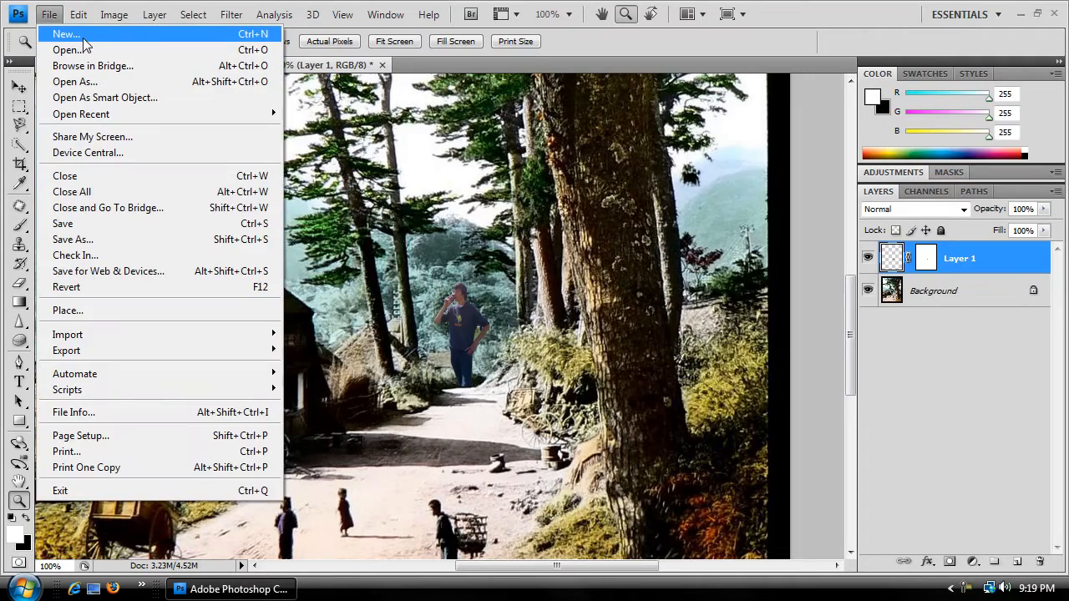
pyautogui.click(84, 38)
pyautogui.moveTo(444, 119); pyautogui.dragTo(692, 188)
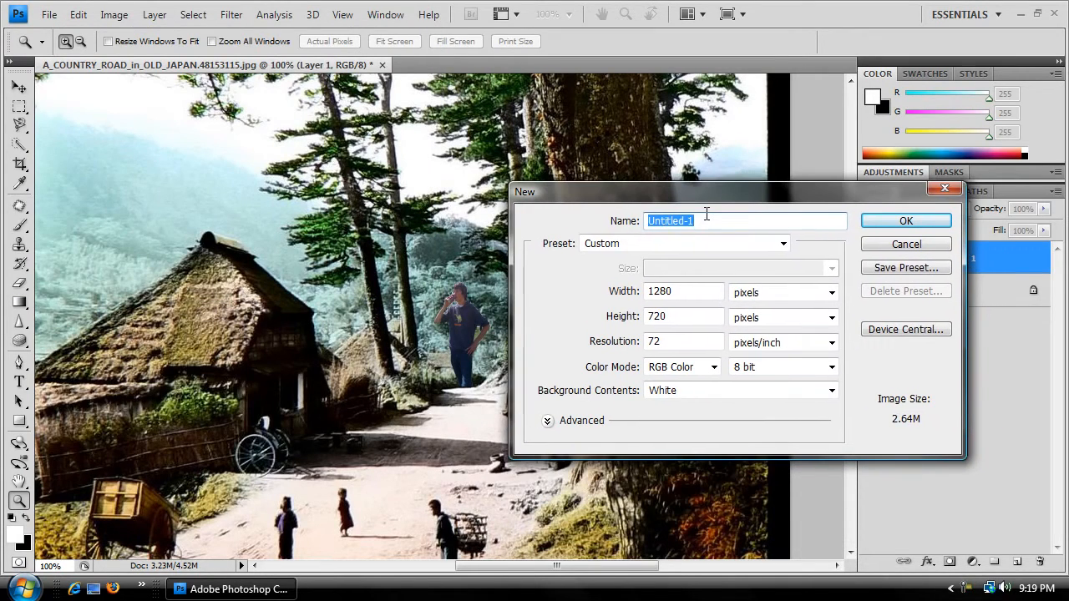
pyautogui.click(706, 216)
pyautogui.press('BackSpace')
pyautogui.write('Daniel monster')
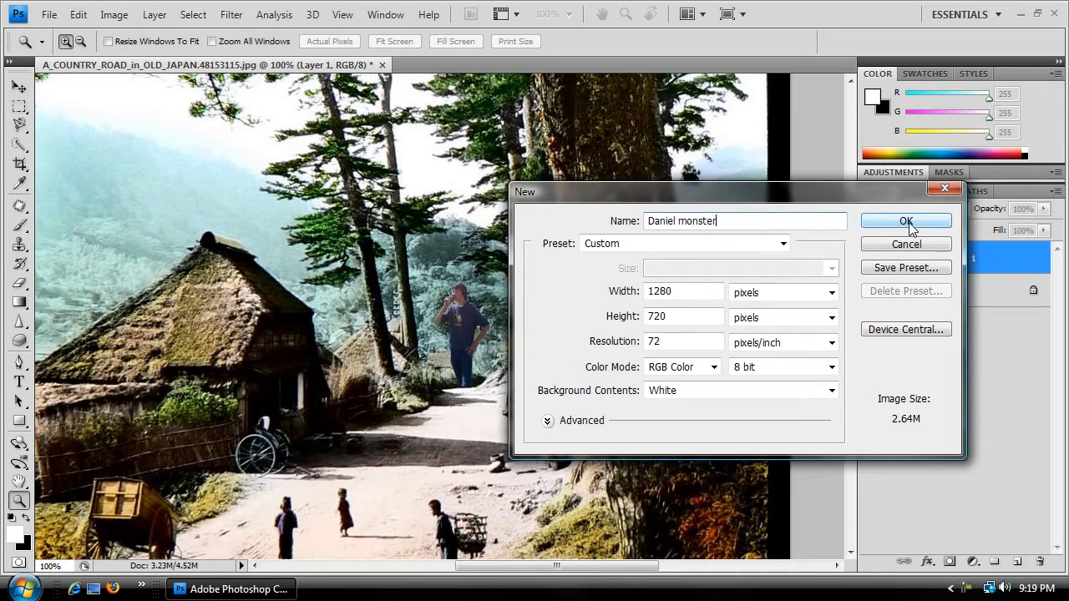
pyautogui.click(909, 222)
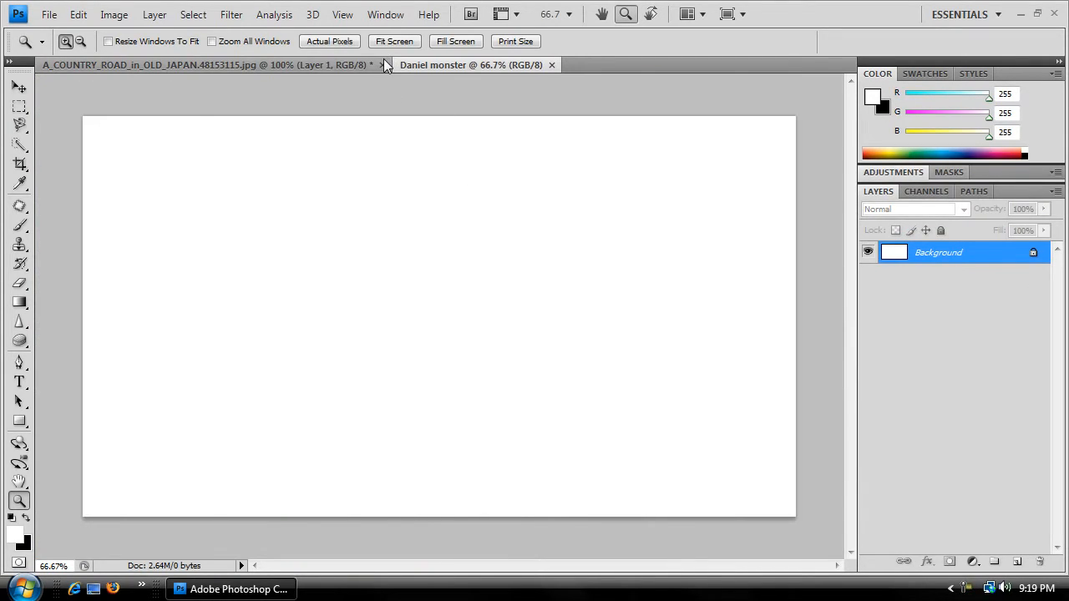
# Close the edited A_COUNTRY_ROAD_in_OLD_JAPAN composite without saving its changes
pyautogui.click(383, 64)
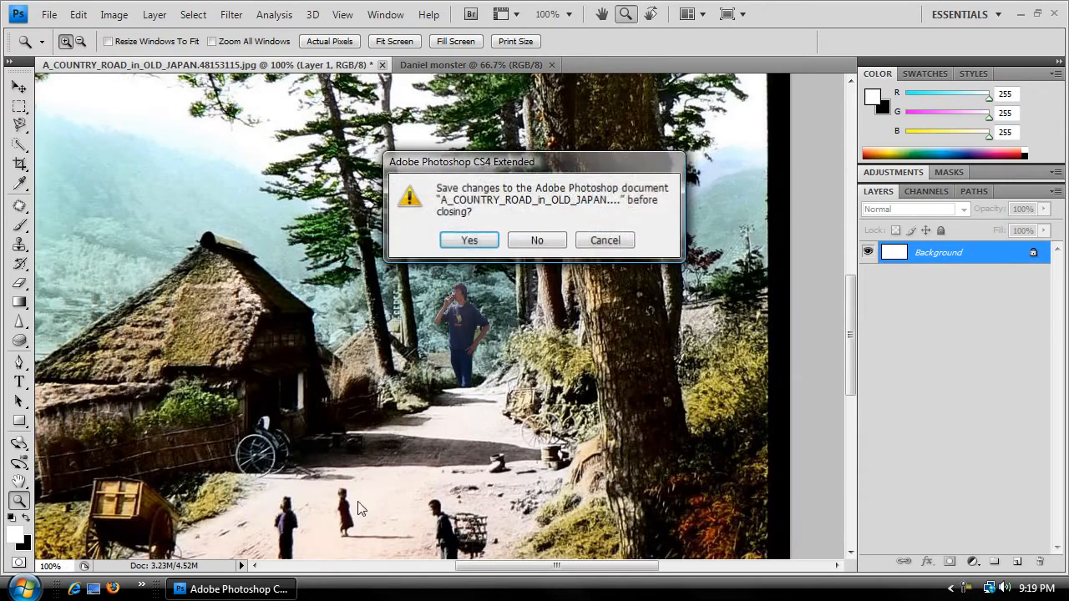
pyautogui.click(469, 240)
pyautogui.click(795, 508)
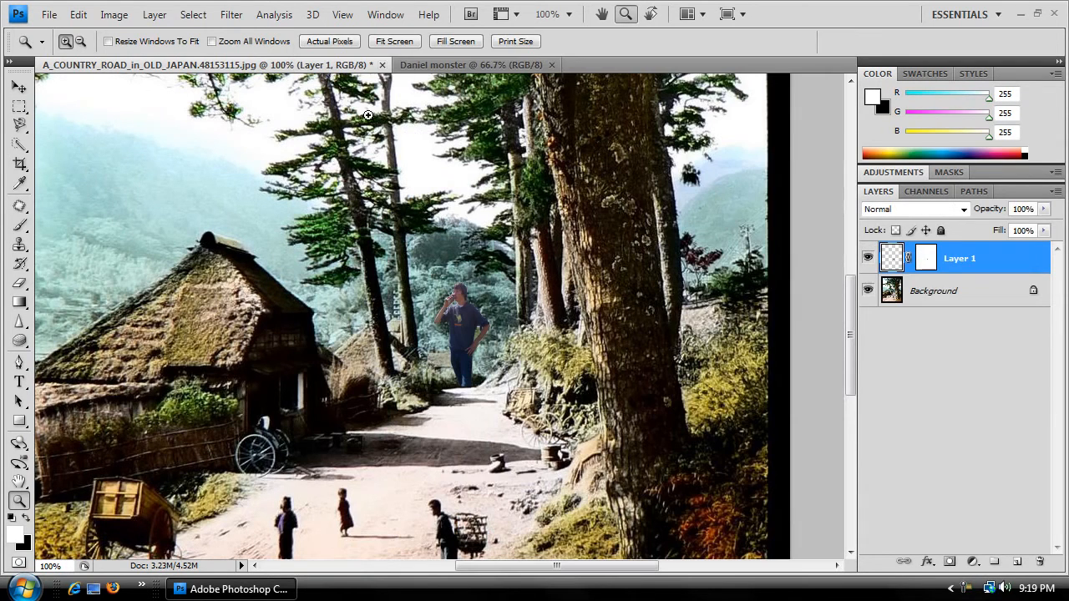
pyautogui.click(382, 65)
pyautogui.click(539, 242)
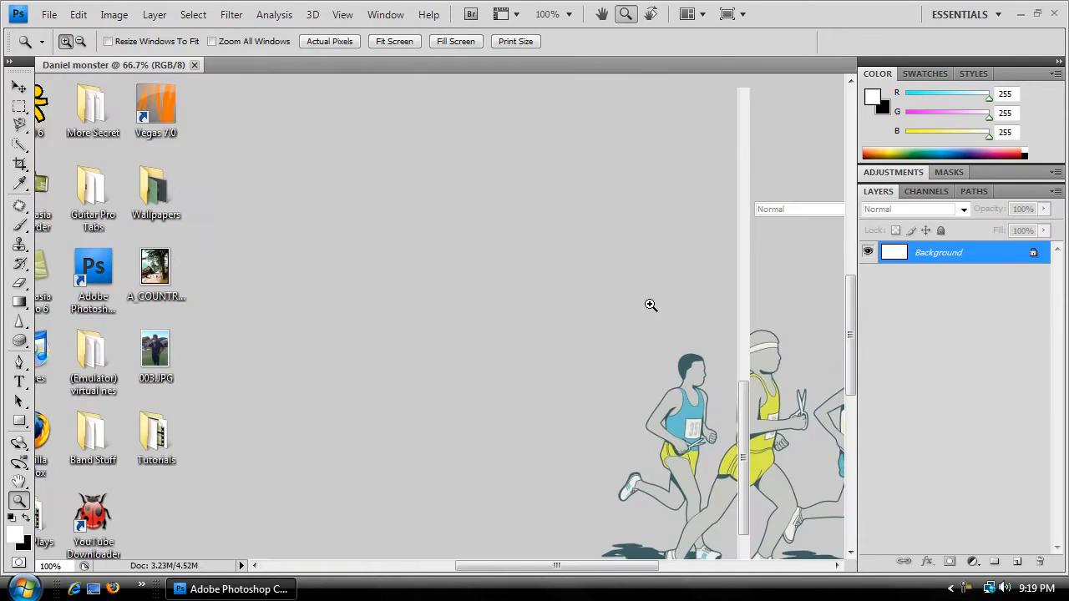
# Open the A_COUNTRY_ROAD_in_OLD_JAPAN image and 003.JPG from the desktop in Photoshop
pyautogui.click(224, 589)
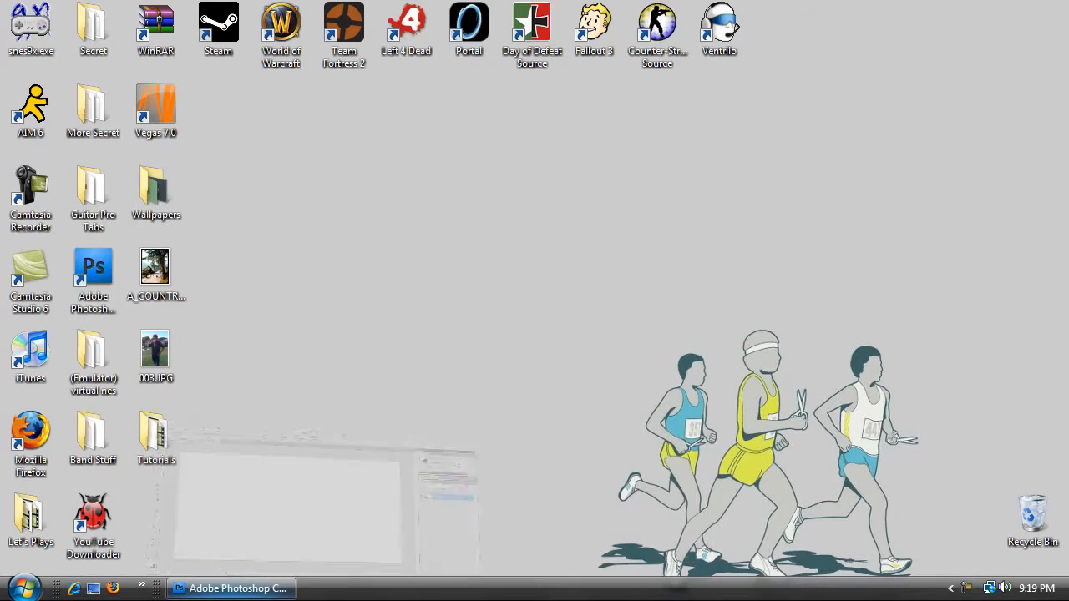
pyautogui.moveTo(151, 278); pyautogui.dragTo(272, 293)
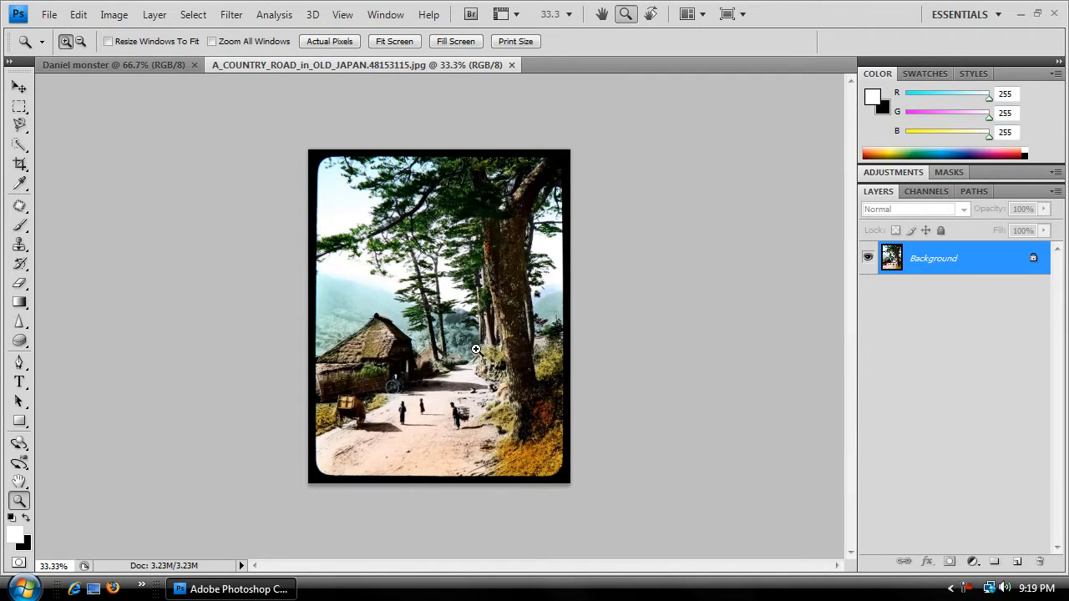
pyautogui.click(230, 589)
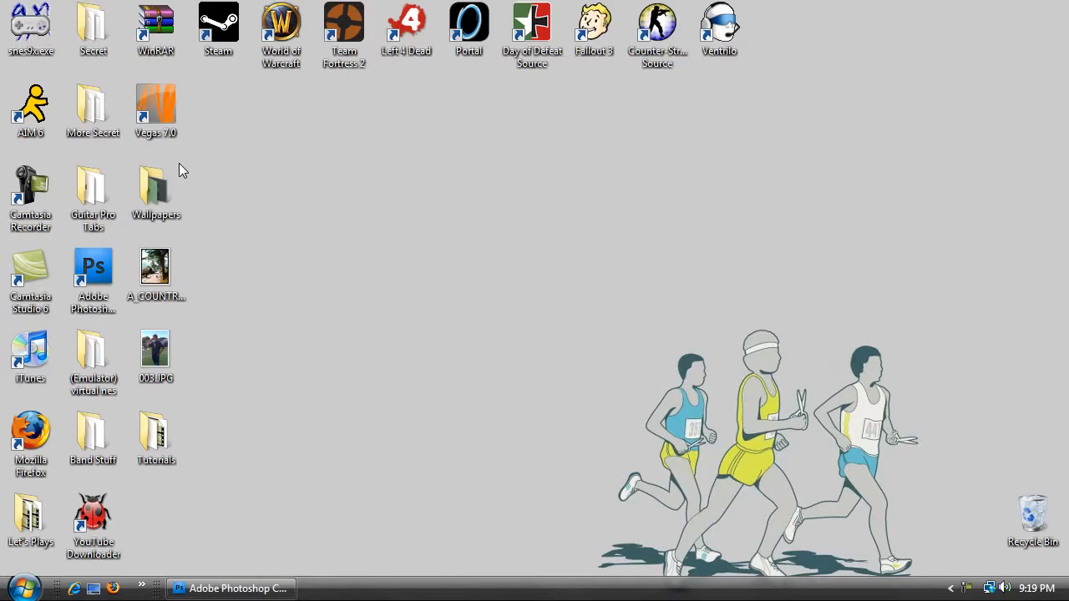
pyautogui.click(236, 589)
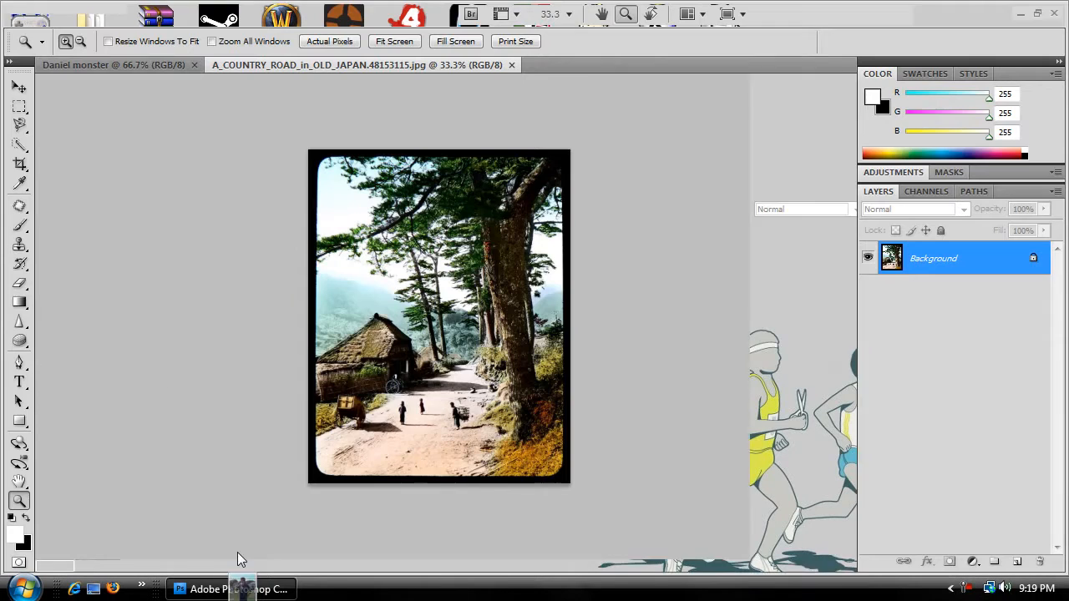
pyautogui.moveTo(237, 552); pyautogui.dragTo(142, 232)
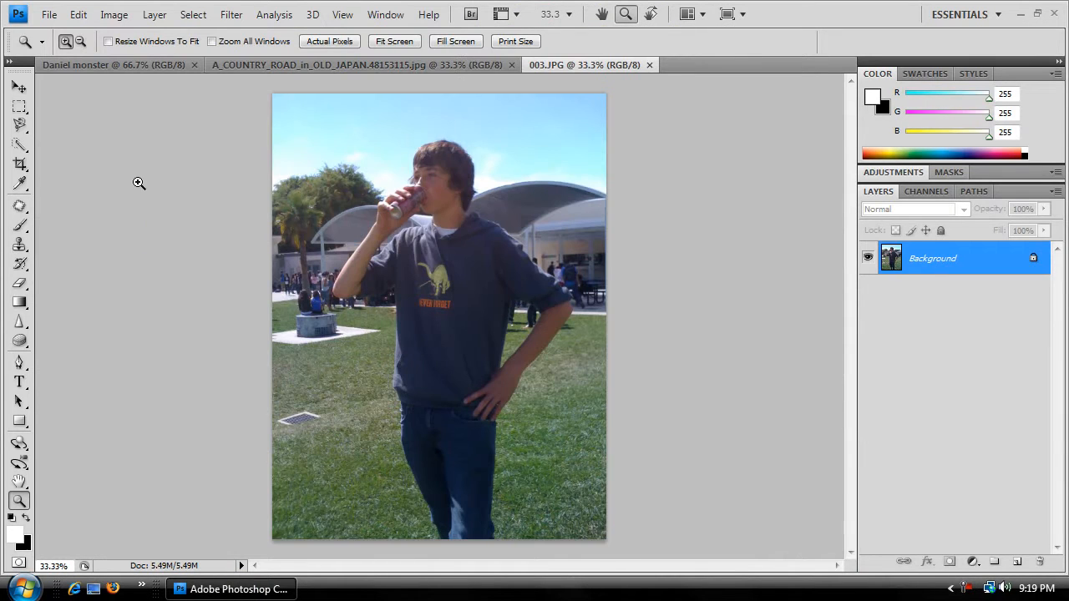
# Close the blank document and bring the country road image to the front
pyautogui.click(158, 64)
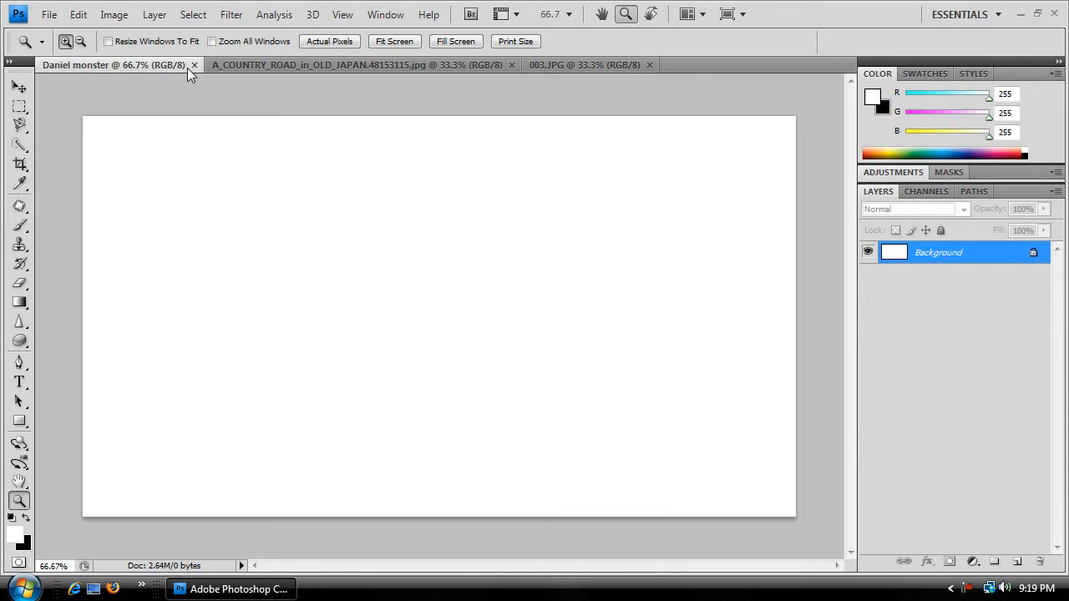
pyautogui.click(193, 64)
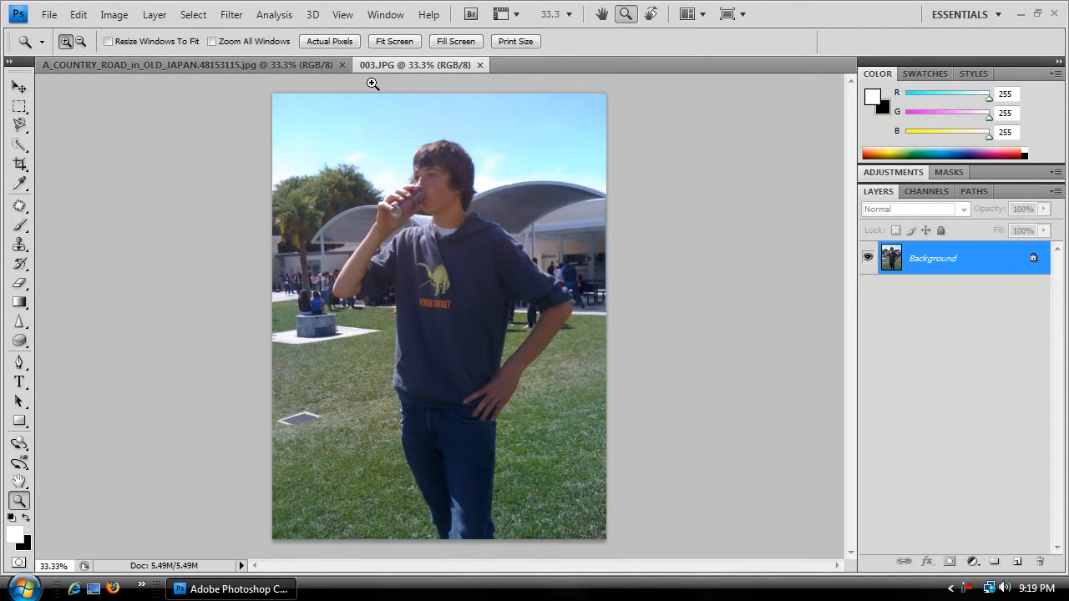
pyautogui.click(317, 66)
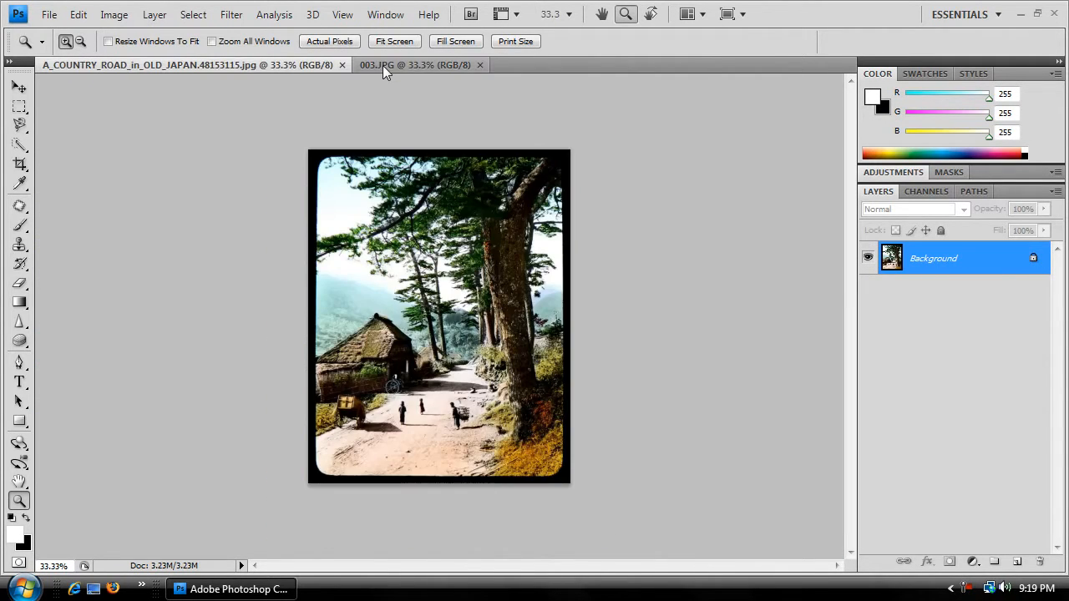
pyautogui.click(382, 66)
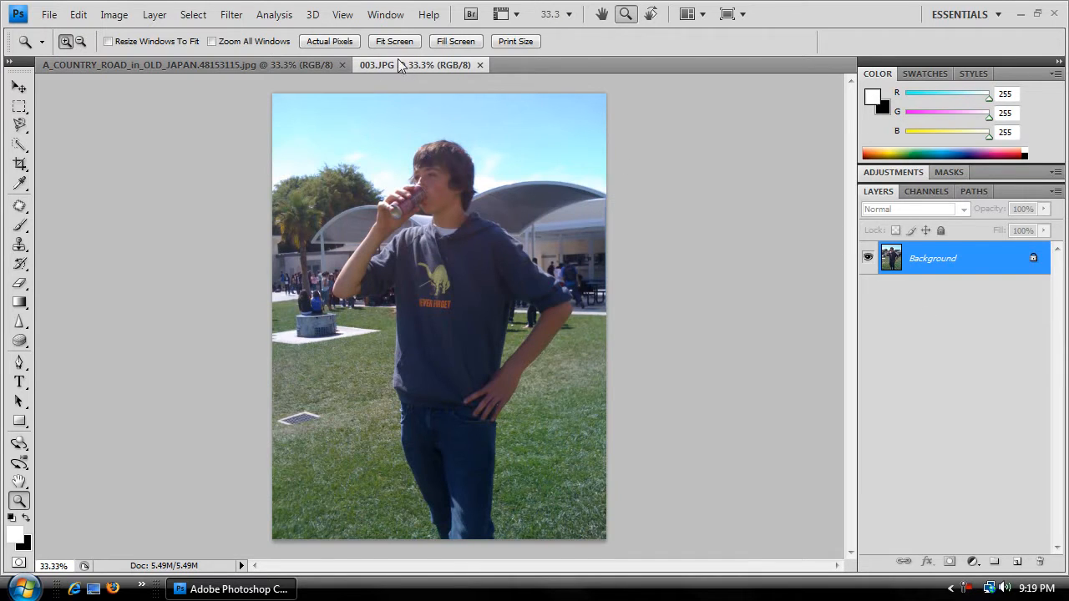
pyautogui.click(271, 64)
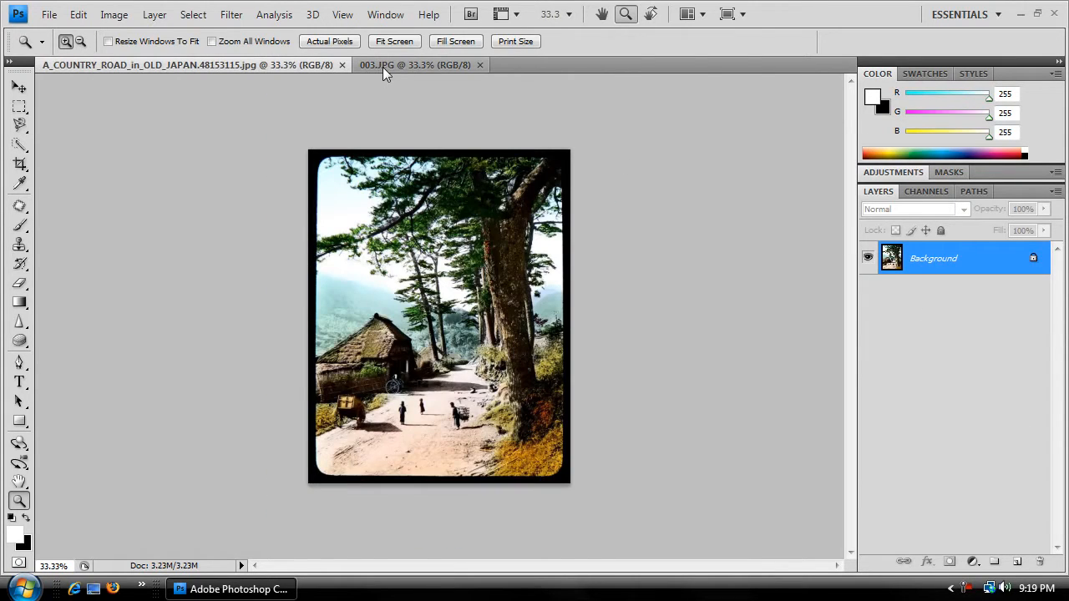
# Float 003.JPG in its own window and enlarge that window so the whole photo fits with space around it
pyautogui.moveTo(394, 64); pyautogui.dragTo(131, 165)
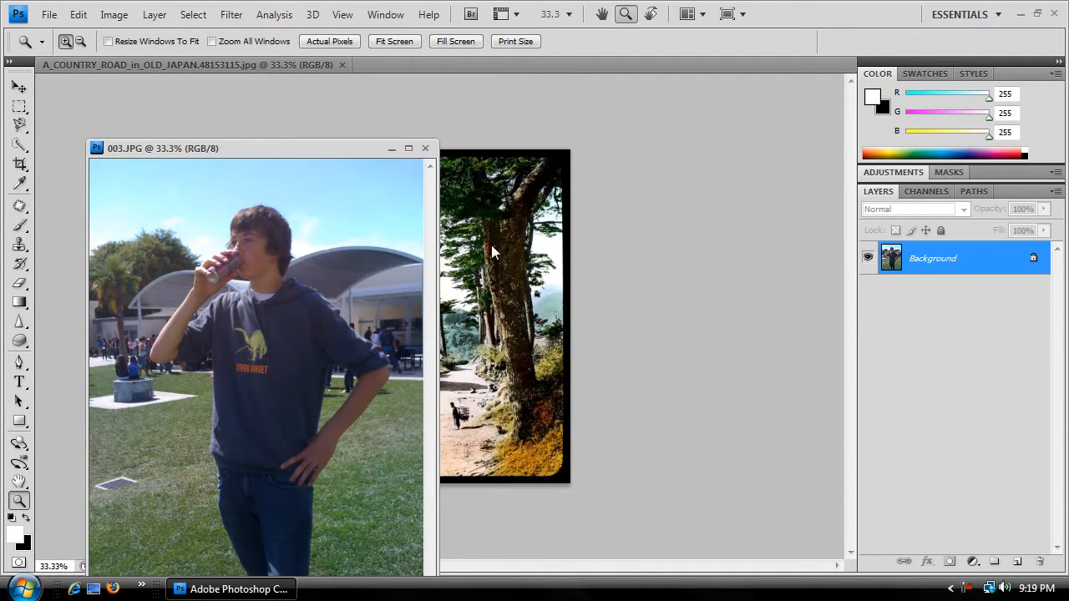
pyautogui.moveTo(224, 147); pyautogui.dragTo(389, 84)
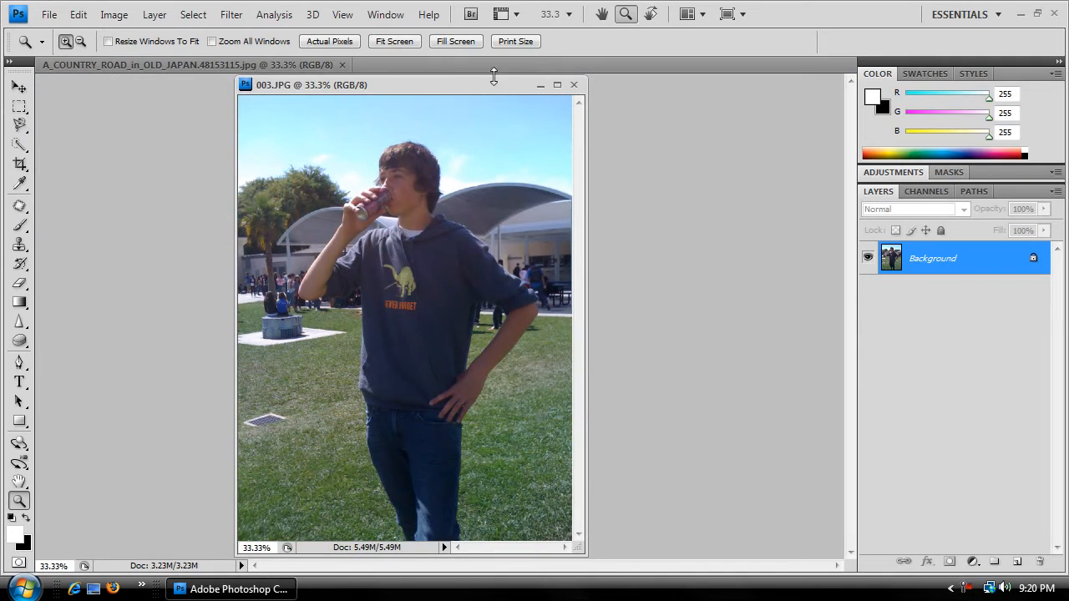
pyautogui.moveTo(482, 71); pyautogui.dragTo(479, 9)
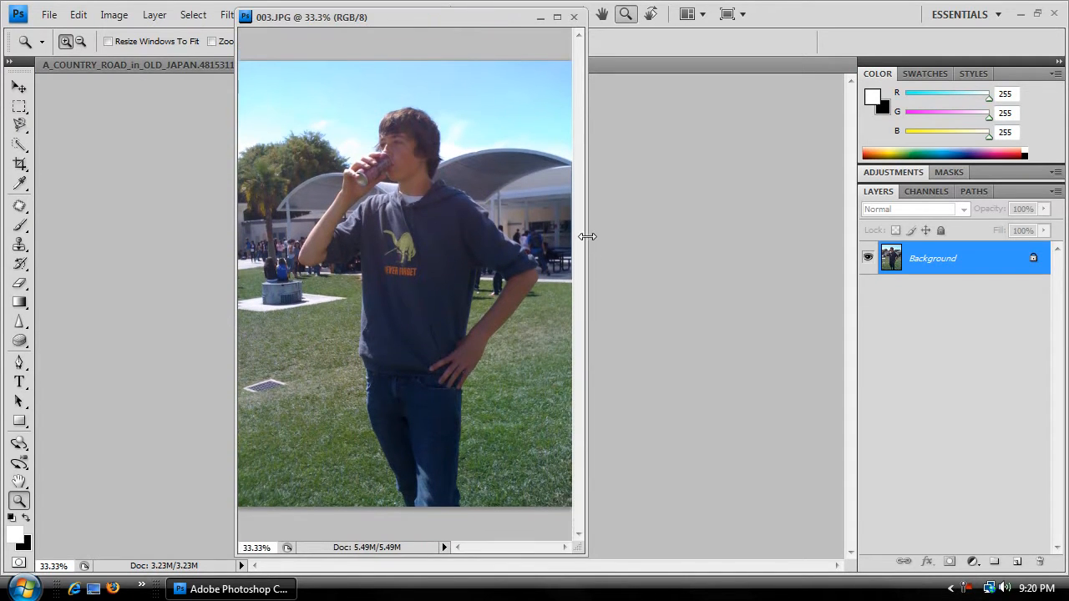
pyautogui.moveTo(587, 237); pyautogui.dragTo(743, 250)
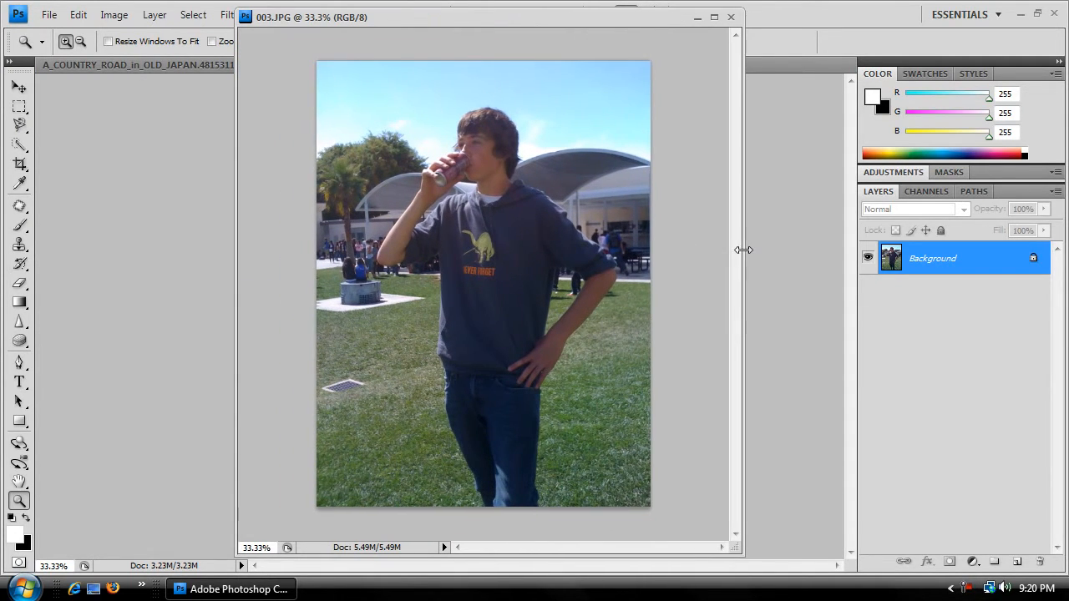
# Select the standing person in 003.JPG with the Quick Selection tool, from the head down to the jeans
pyautogui.click(16, 147)
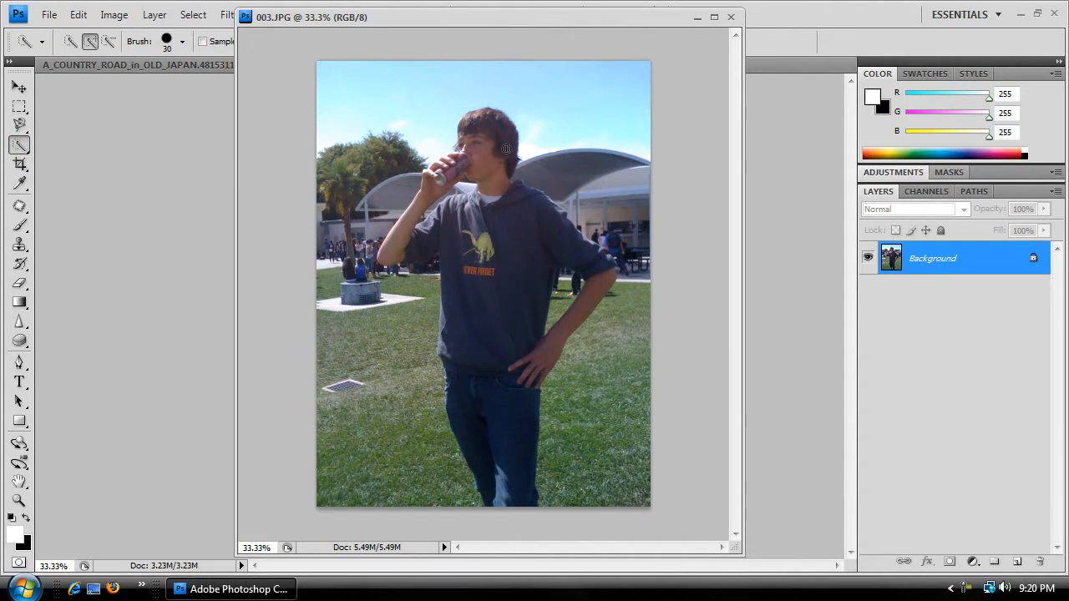
pyautogui.moveTo(482, 134)
pyautogui.mouseDown()
pyautogui.moveTo(487, 177)
pyautogui.moveTo(440, 222)
pyautogui.moveTo(432, 193)
pyautogui.moveTo(418, 246)
pyautogui.moveTo(406, 250)
pyautogui.moveTo(502, 252)
pyautogui.moveTo(509, 232)
pyautogui.moveTo(477, 213)
pyautogui.moveTo(512, 222)
pyautogui.moveTo(581, 273)
pyautogui.moveTo(584, 291)
pyautogui.moveTo(543, 328)
pyautogui.mouseUp()
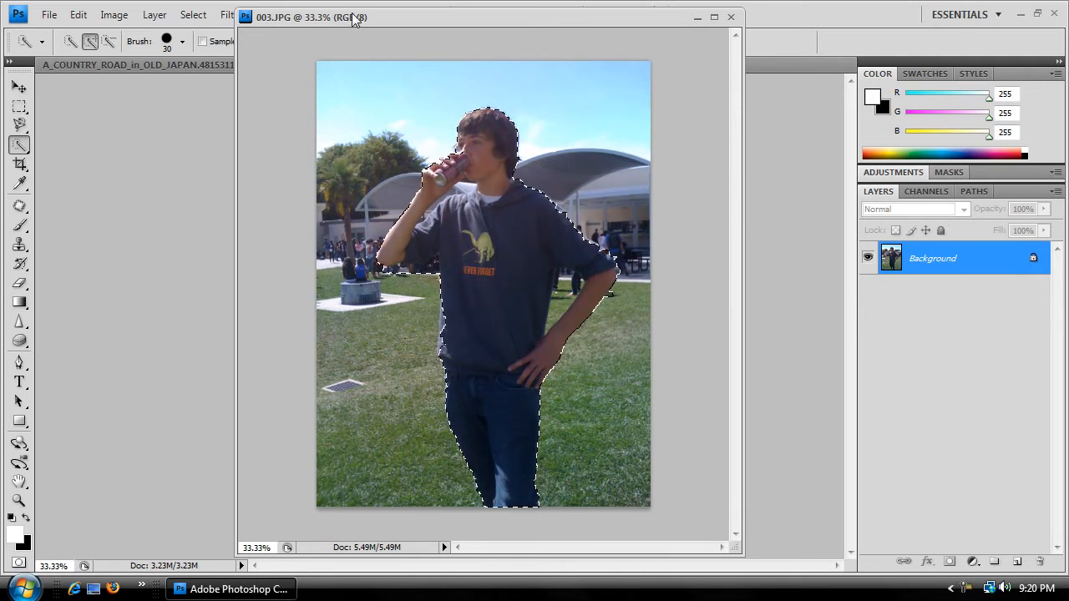
# Copy the selected person from 003.JPG into the country road image with the Move tool, and minimize the 003.JPG window
pyautogui.moveTo(352, 18); pyautogui.dragTo(681, 31)
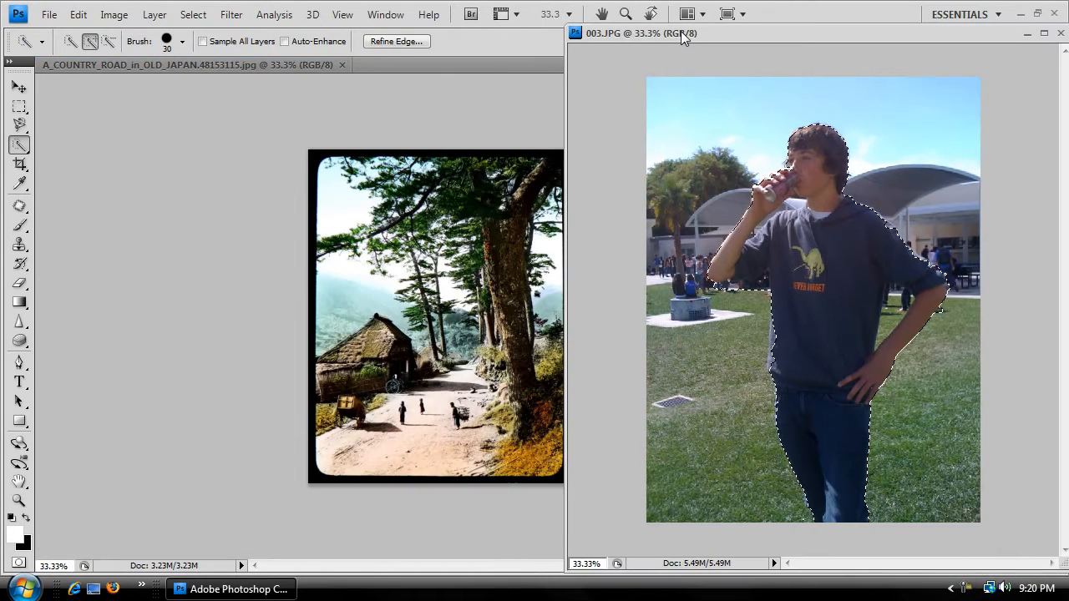
pyautogui.click(18, 88)
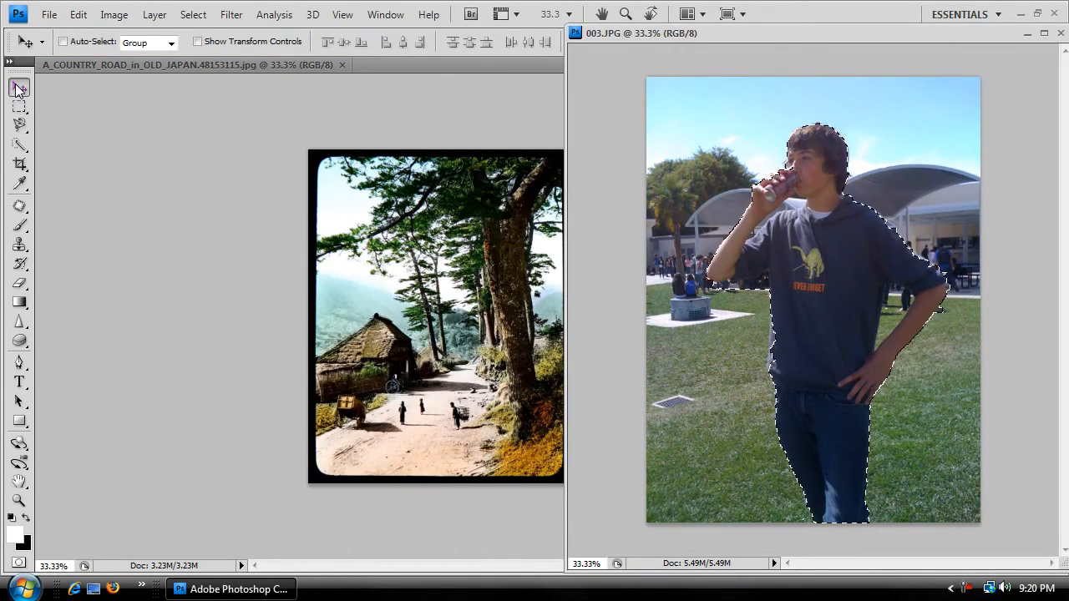
pyautogui.moveTo(838, 257); pyautogui.dragTo(470, 271)
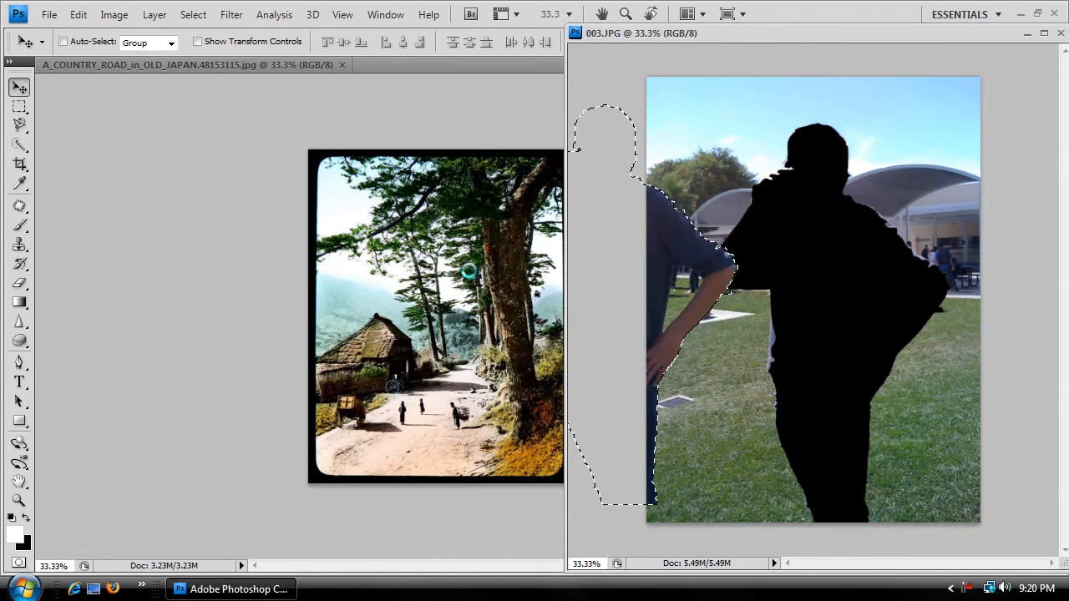
pyautogui.moveTo(745, 41); pyautogui.dragTo(184, 48)
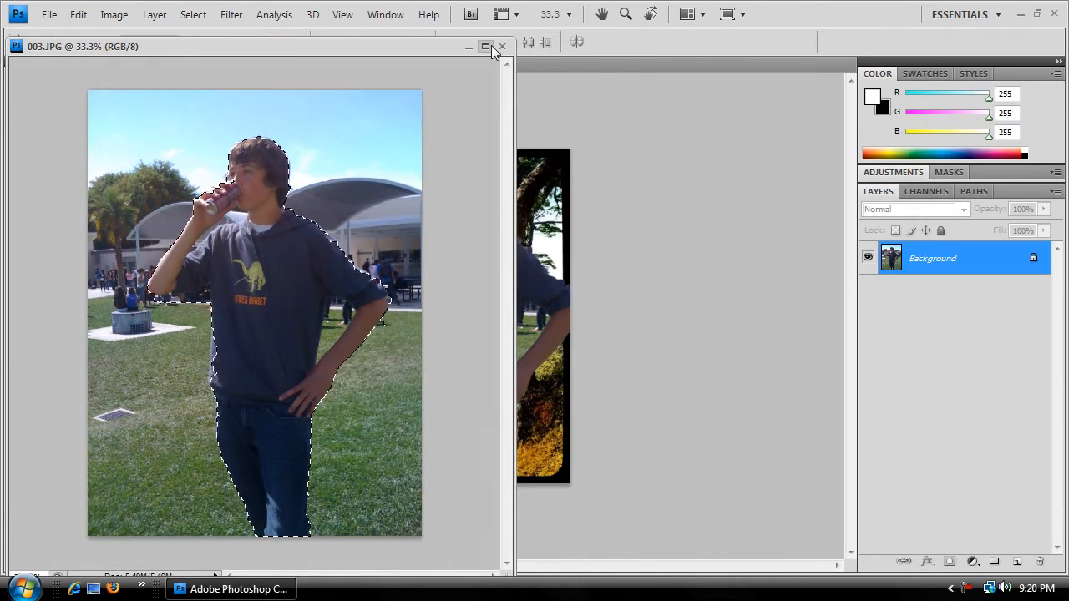
pyautogui.click(469, 47)
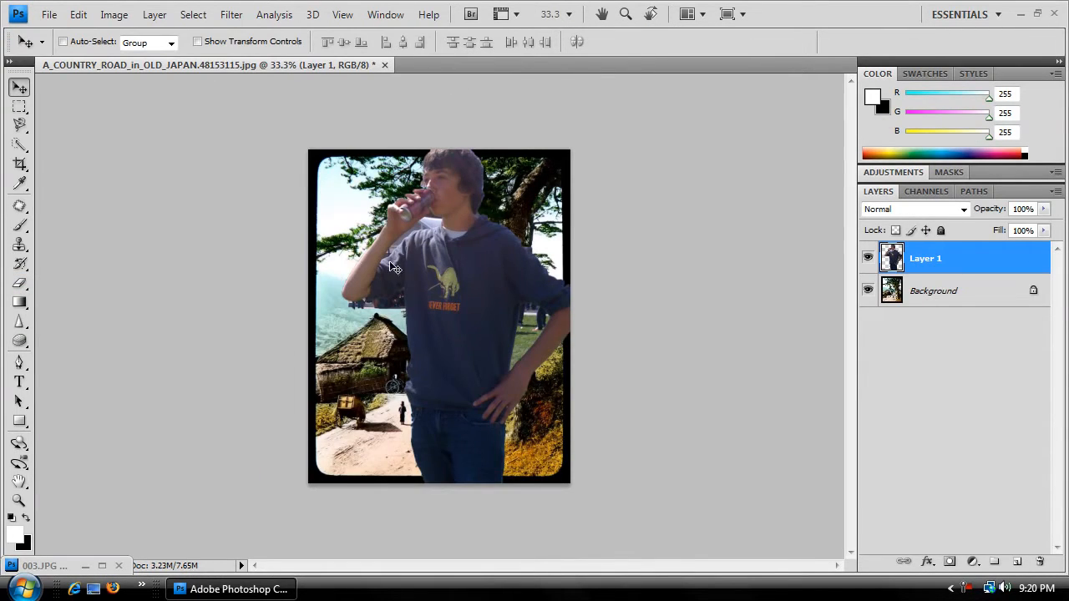
# Add a layer mask to Layer 1, which holds the cut-out person
pyautogui.click(950, 561)
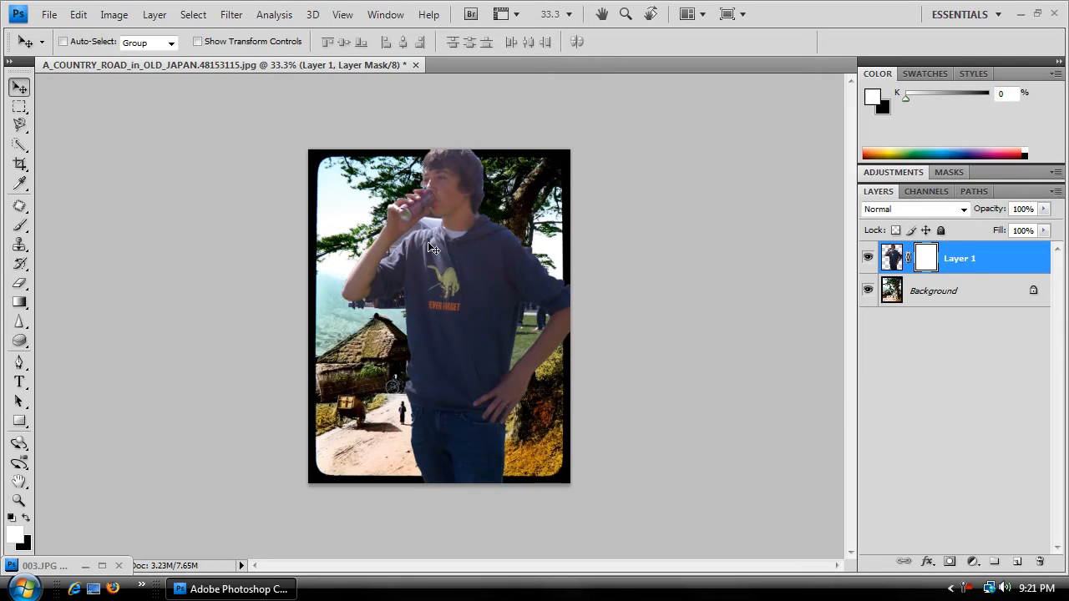
# Move the cut-out person toward the picture's left edge, and ready the Brush with black as the foreground color
pyautogui.moveTo(466, 285); pyautogui.dragTo(439, 277)
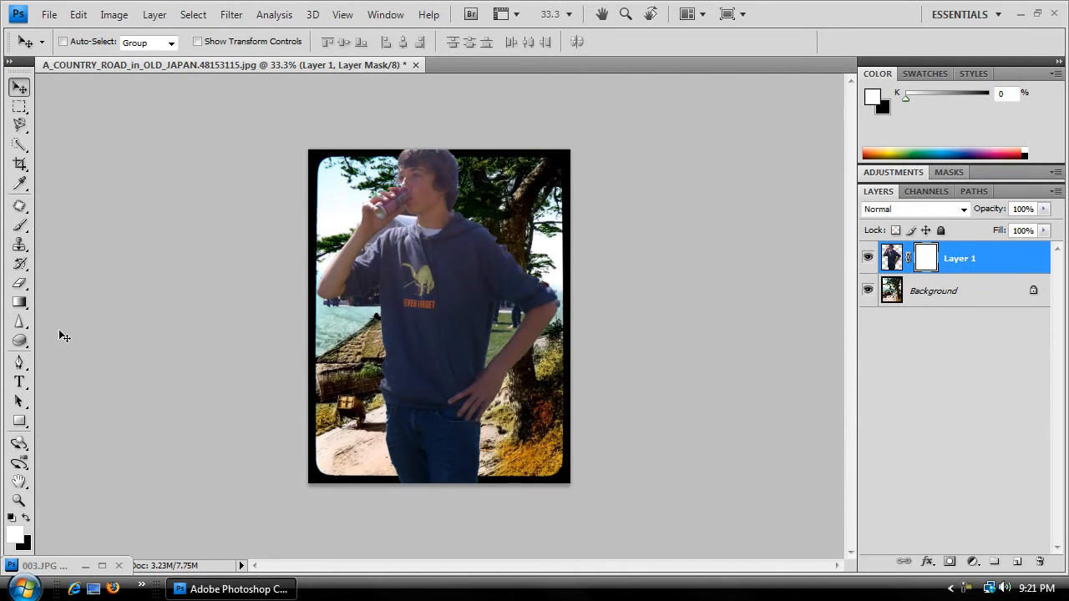
pyautogui.press('b')
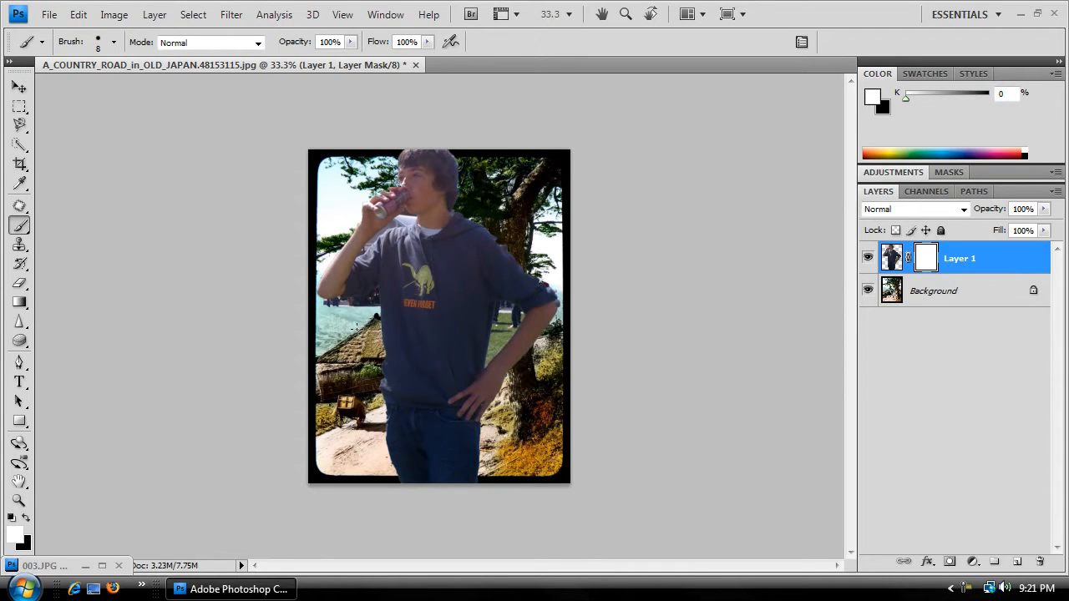
pyautogui.click(28, 517)
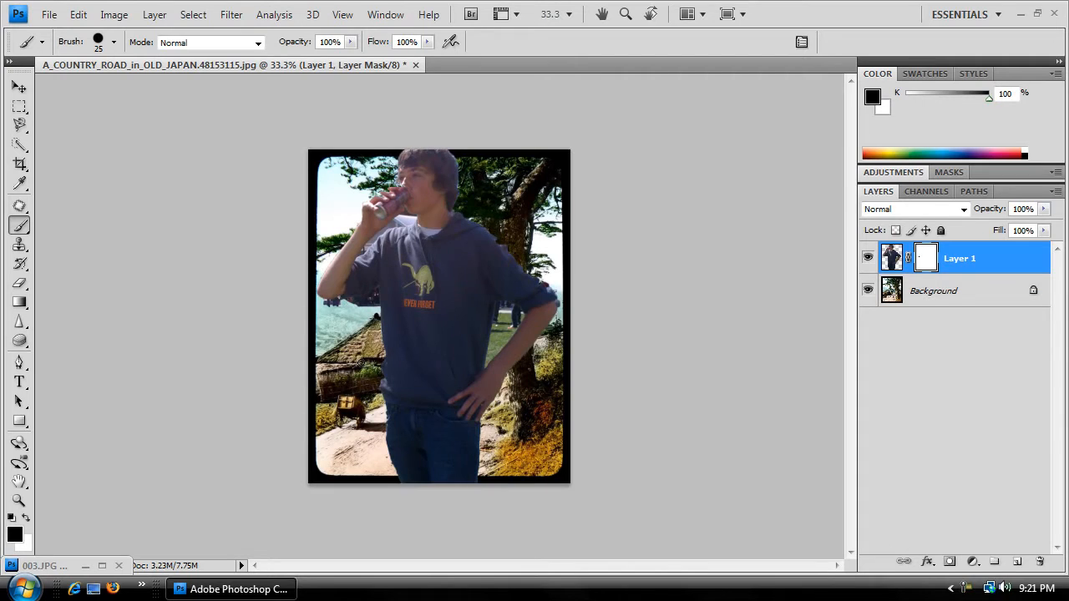
# Mask out the leftover background beneath the raised elbow and sleeve with a 25 px black brush on Layer 1's mask
pyautogui.press('z')
pyautogui.click(318, 280)
pyautogui.click(301, 271)
pyautogui.click(274, 273)
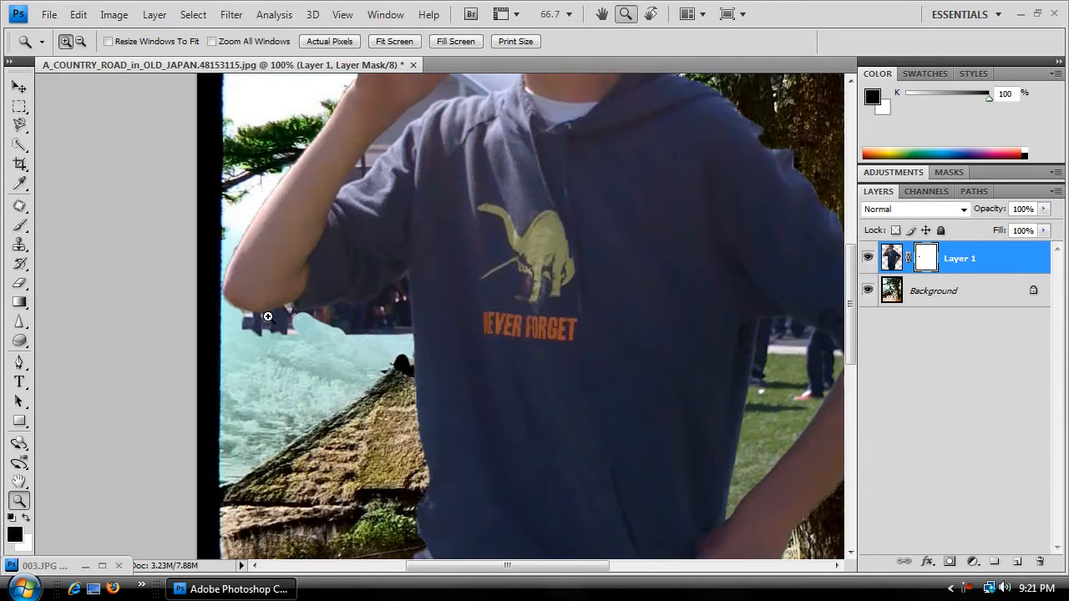
pyautogui.click(272, 341)
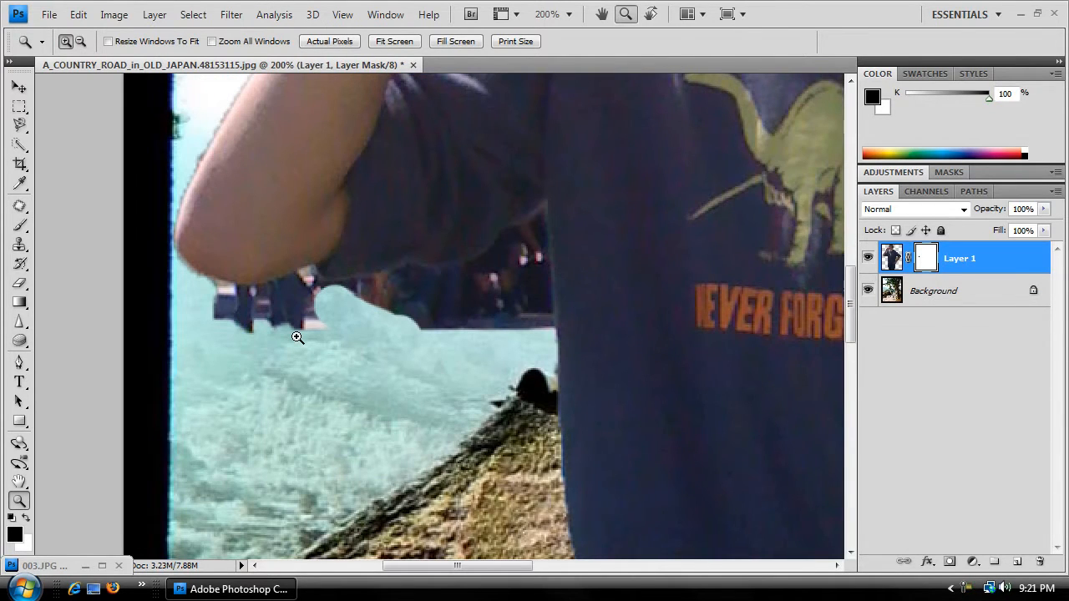
pyautogui.press('b')
pyautogui.moveTo(330, 325)
pyautogui.mouseDown()
pyautogui.moveTo(214, 318)
pyautogui.moveTo(291, 312)
pyautogui.moveTo(305, 296)
pyautogui.moveTo(185, 292)
pyautogui.moveTo(298, 420)
pyautogui.moveTo(393, 325)
pyautogui.moveTo(477, 309)
pyautogui.moveTo(346, 304)
pyautogui.moveTo(426, 303)
pyautogui.moveTo(427, 293)
pyautogui.moveTo(398, 289)
pyautogui.moveTo(323, 292)
pyautogui.moveTo(322, 396)
pyautogui.moveTo(301, 289)
pyautogui.moveTo(498, 344)
pyautogui.moveTo(529, 318)
pyautogui.moveTo(529, 250)
pyautogui.moveTo(529, 277)
pyautogui.moveTo(510, 303)
pyautogui.moveTo(506, 277)
pyautogui.moveTo(468, 286)
pyautogui.moveTo(518, 252)
pyautogui.mouseUp()
pyautogui.moveTo(524, 252)
pyautogui.mouseDown()
pyautogui.moveTo(522, 294)
pyautogui.moveTo(538, 314)
pyautogui.moveTo(543, 356)
pyautogui.moveTo(531, 323)
pyautogui.moveTo(540, 370)
pyautogui.mouseUp()
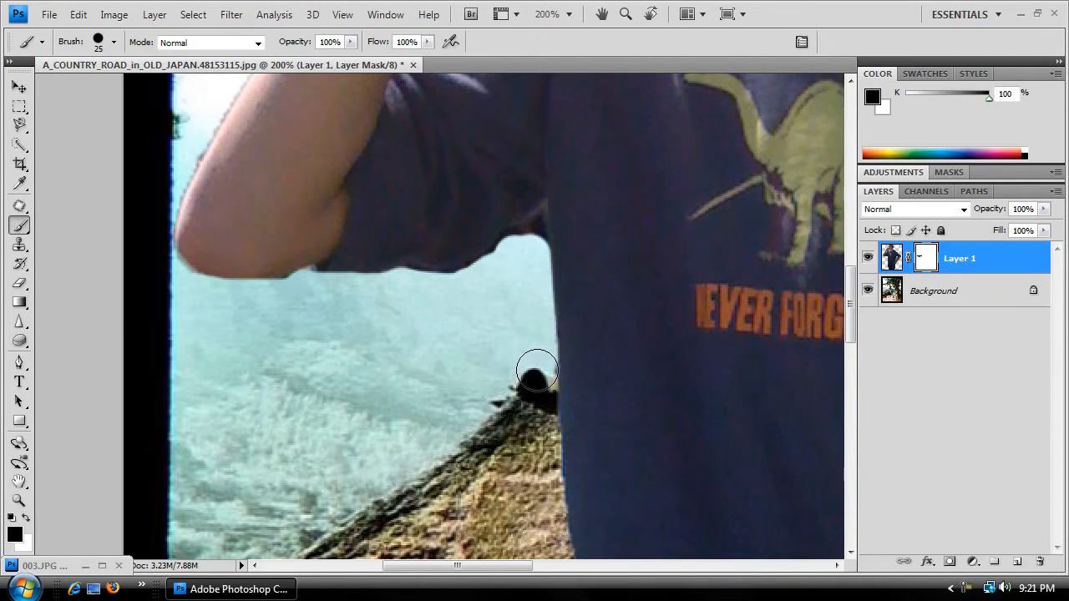
# Examine the person's raised arm, shoulder and the gap beside the hip-side arm for leftover background
pyautogui.scroll(5, 284, 317)
pyautogui.scroll(5, 258, 289)
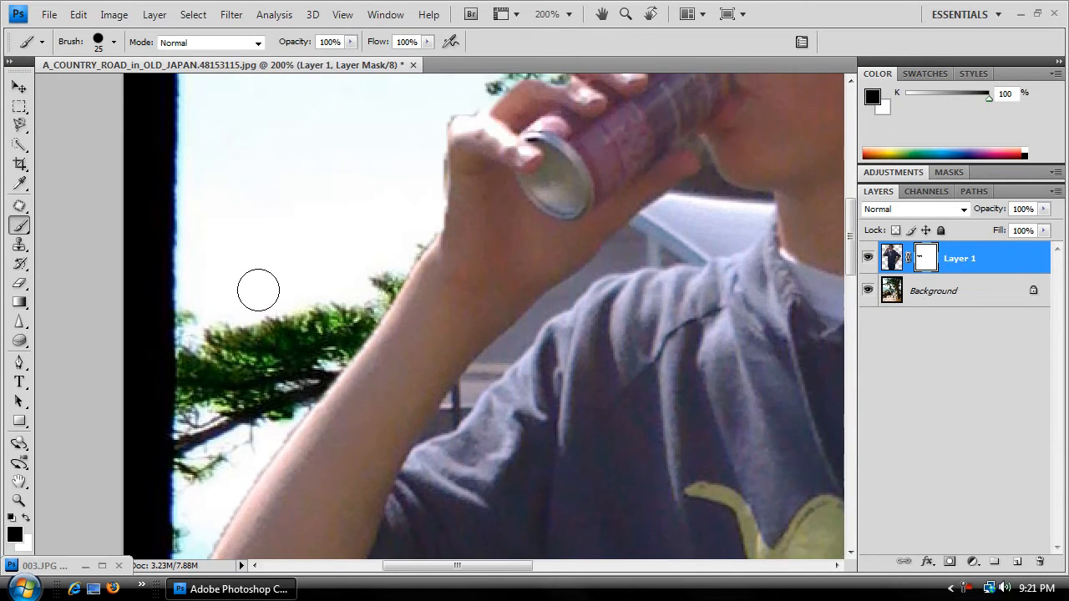
pyautogui.scroll(-3, 348, 331)
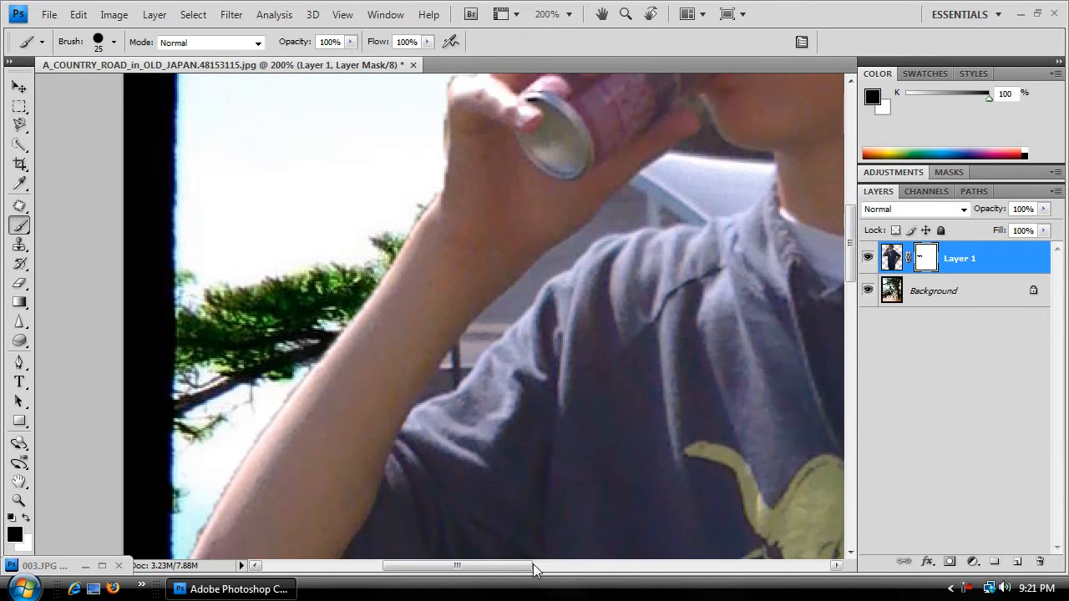
pyautogui.moveTo(457, 565); pyautogui.dragTo(602, 565)
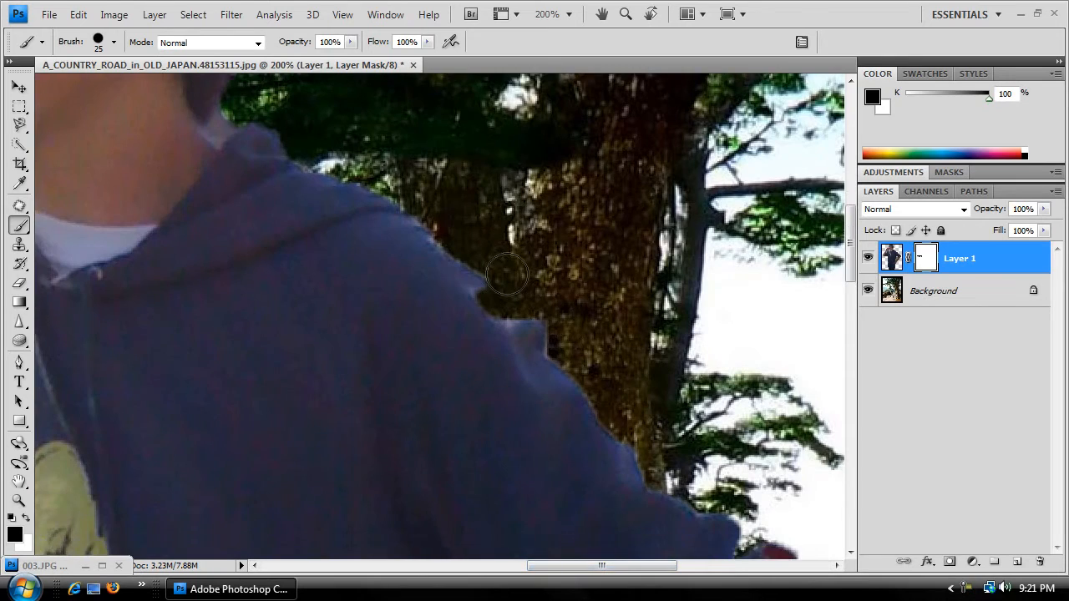
pyautogui.scroll(6, 482, 262)
pyautogui.scroll(-4, 517, 325)
pyautogui.scroll(-8, 518, 327)
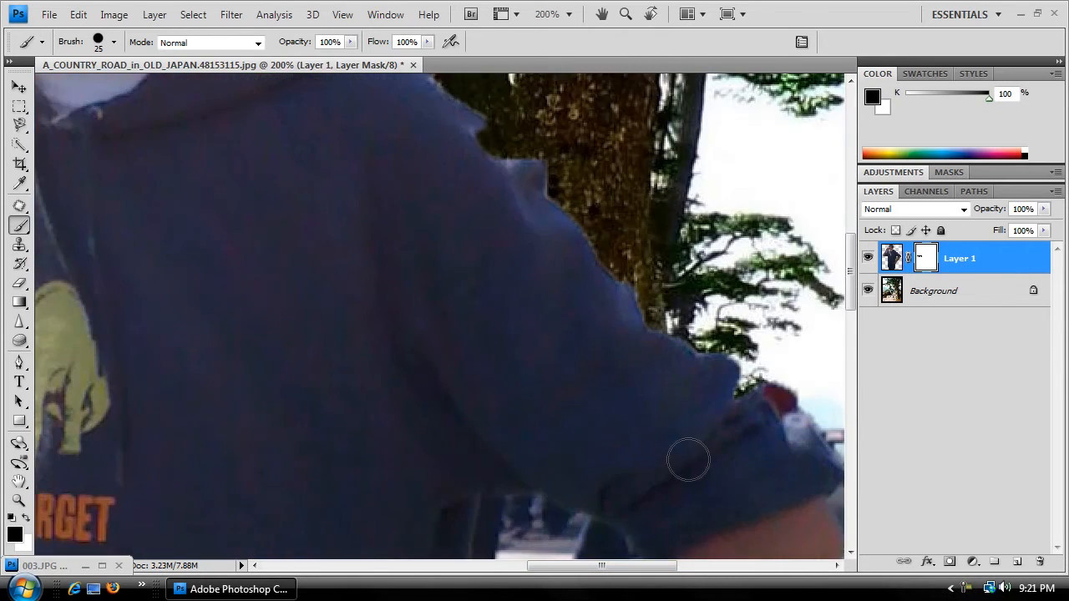
pyautogui.scroll(-3, 575, 515)
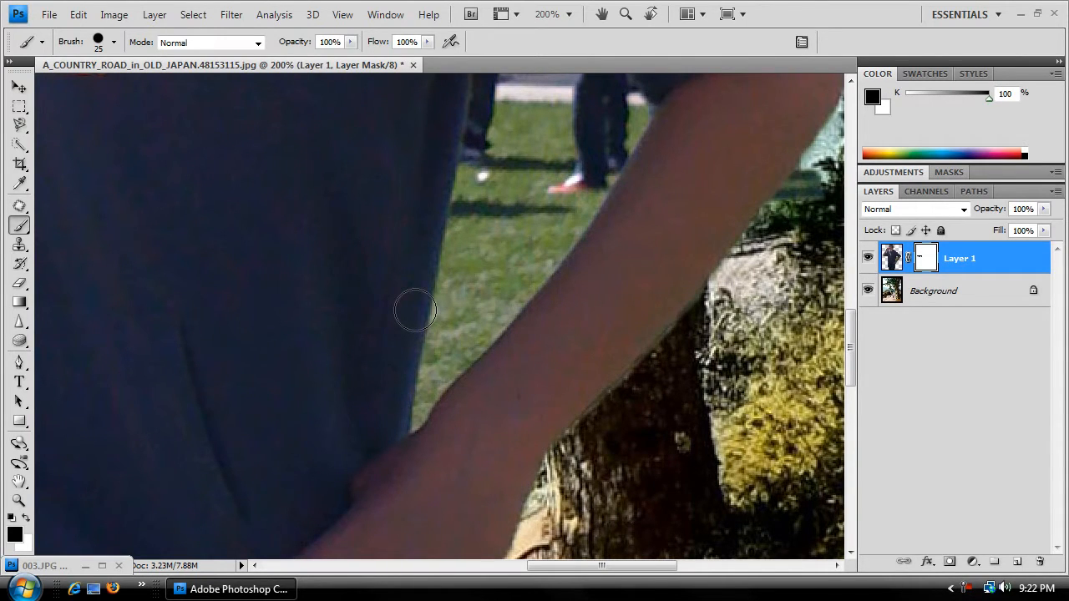
pyautogui.scroll(3, 415, 311)
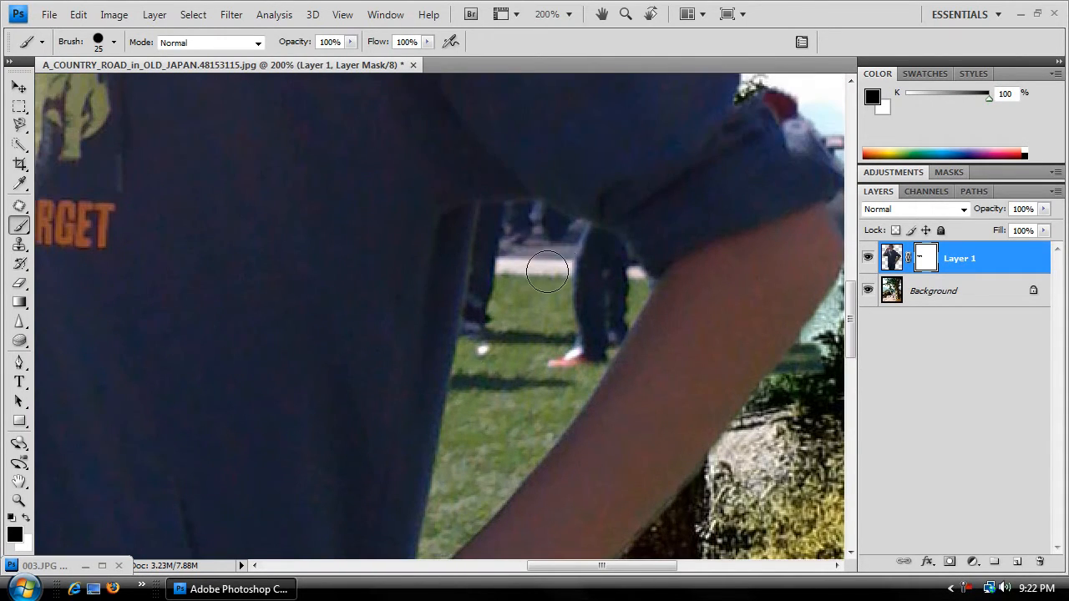
pyautogui.scroll(-4, 547, 271)
pyautogui.scroll(3, 576, 259)
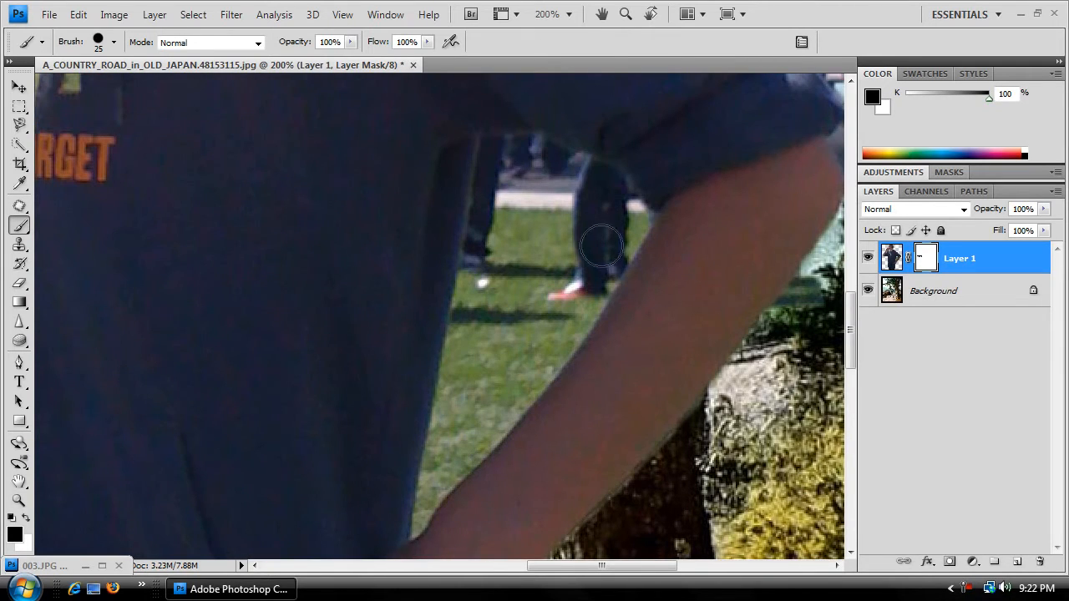
# Trace a closed Pen path around the grassy gap between the torso and the arm resting on the hip
pyautogui.scroll(-1, 411, 537)
pyautogui.press('p')
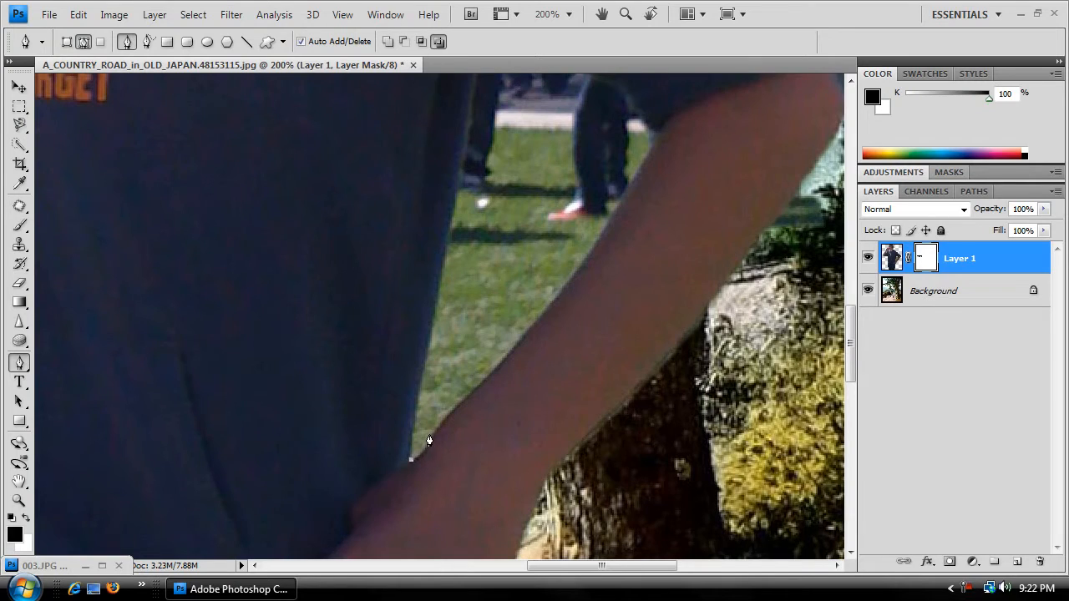
pyautogui.click(454, 408)
pyautogui.click(487, 378)
pyautogui.scroll(2, 551, 325)
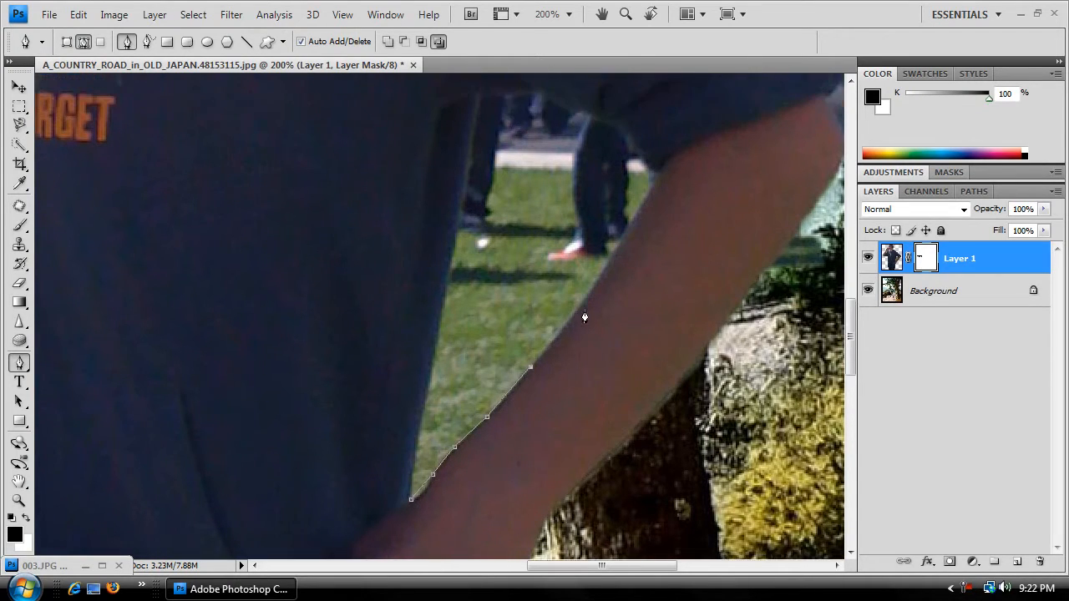
pyautogui.click(591, 329)
pyautogui.click(632, 256)
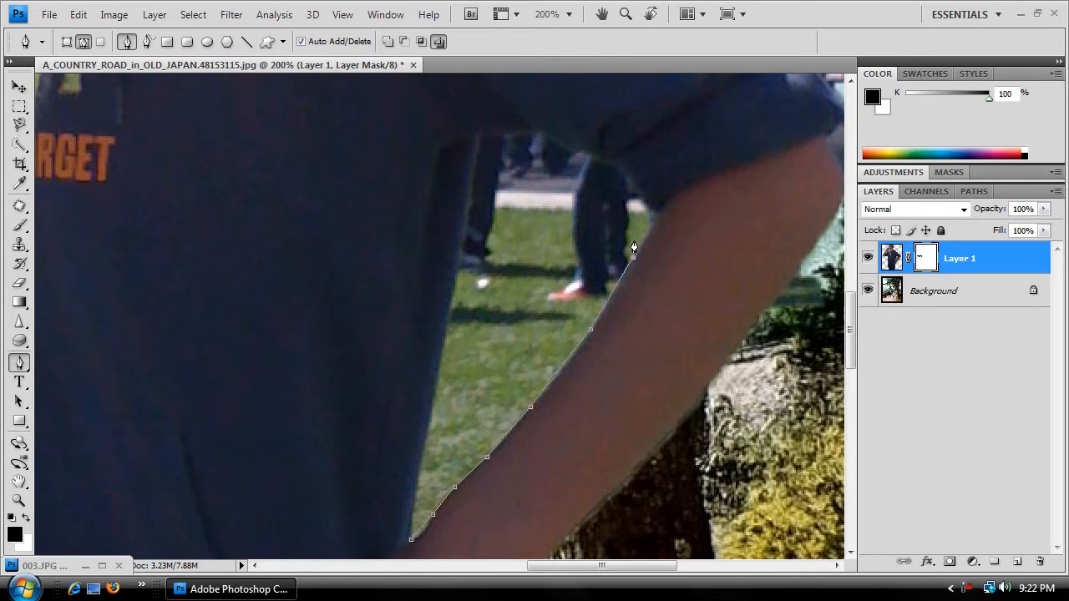
pyautogui.click(565, 150)
pyautogui.click(506, 135)
pyautogui.click(479, 140)
pyautogui.click(413, 543)
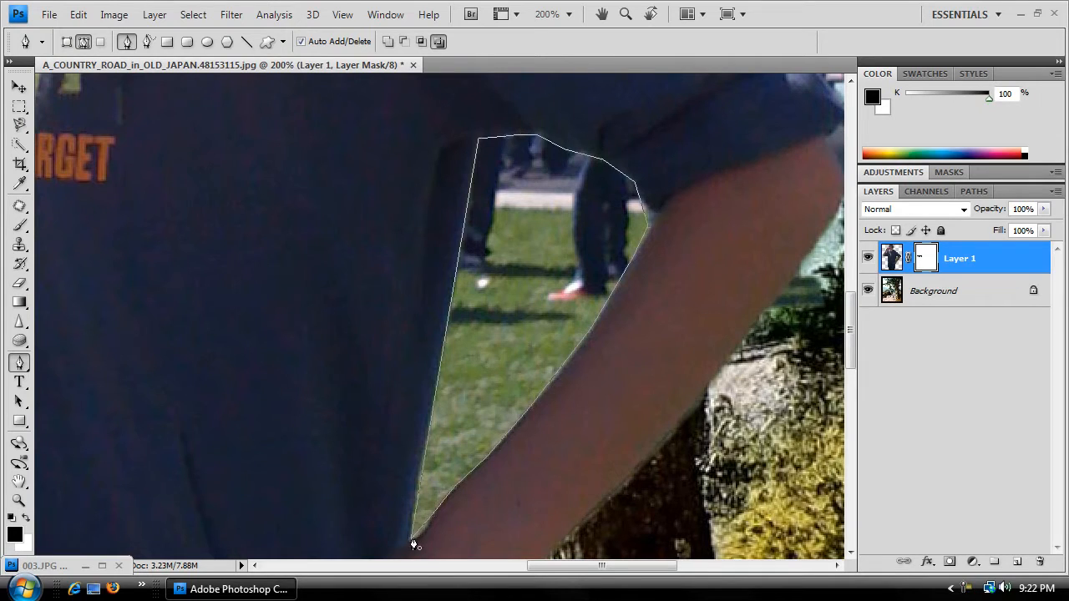
# Convert the path around the hip-side arm gap into a selection
pyautogui.rightClick(554, 331)
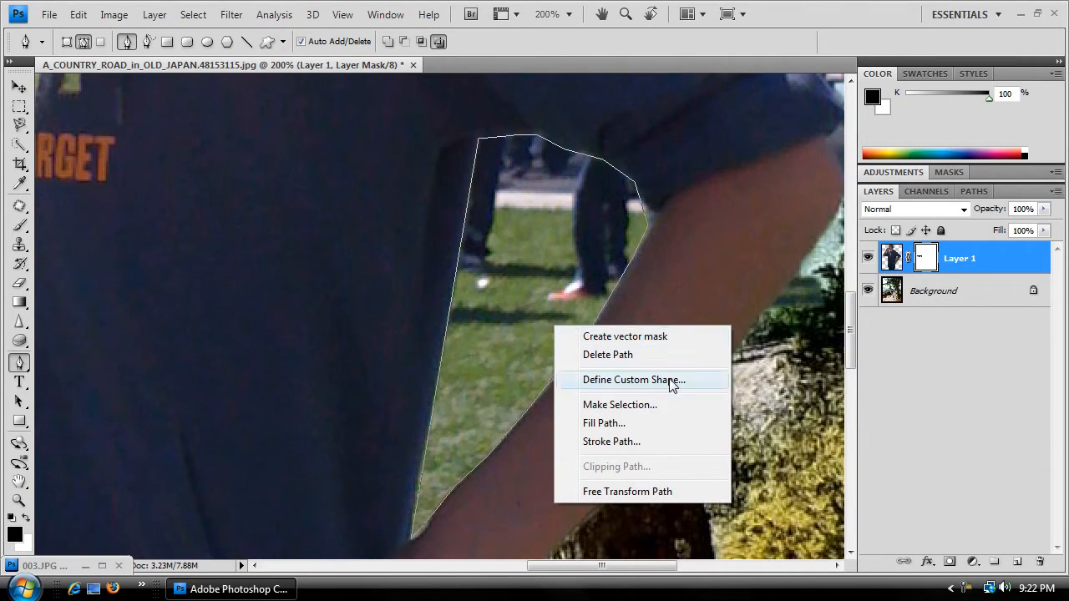
pyautogui.click(663, 404)
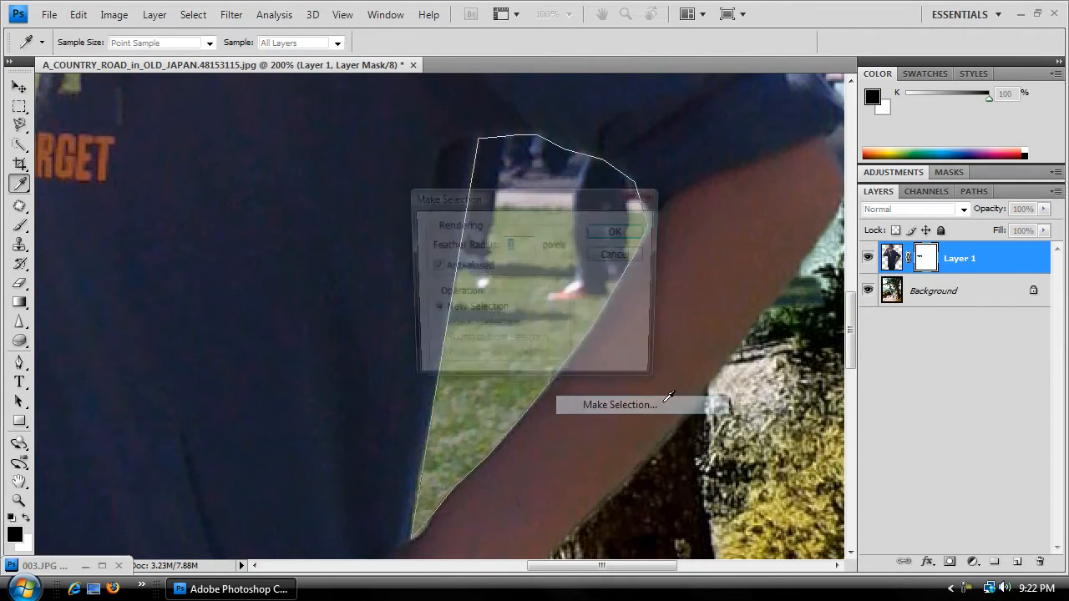
pyautogui.click(617, 233)
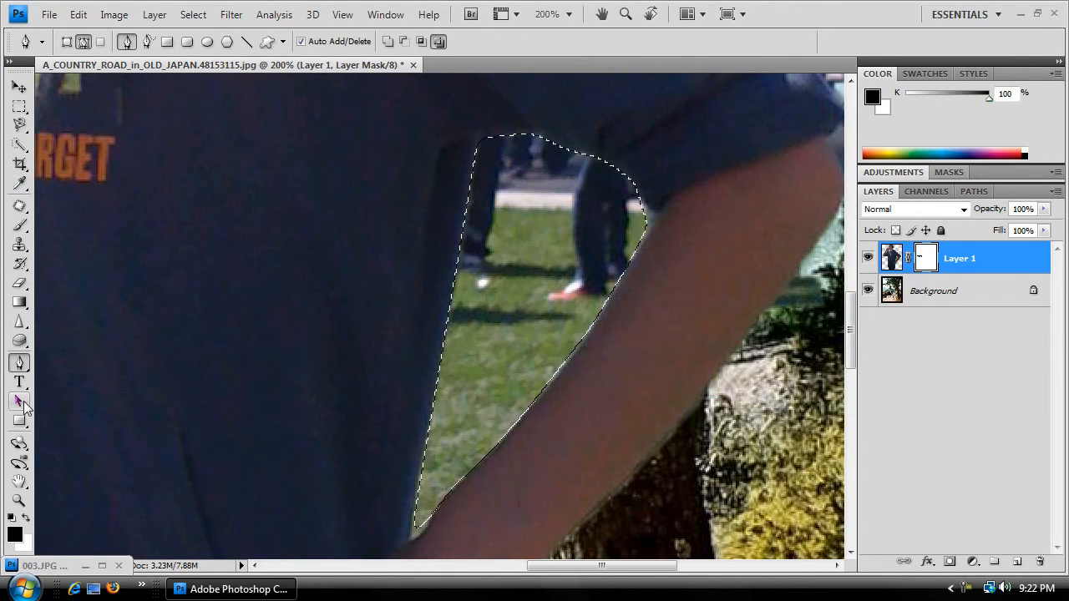
# Paint black inside the selection on Layer 1's mask to hide the grass and bystanders, and clear the selection
pyautogui.click(20, 225)
pyautogui.moveTo(506, 355)
pyautogui.mouseDown()
pyautogui.moveTo(398, 535)
pyautogui.moveTo(584, 300)
pyautogui.moveTo(634, 196)
pyautogui.moveTo(476, 238)
pyautogui.moveTo(425, 353)
pyautogui.moveTo(551, 201)
pyautogui.moveTo(607, 214)
pyautogui.moveTo(584, 318)
pyautogui.moveTo(506, 117)
pyautogui.moveTo(560, 167)
pyautogui.moveTo(543, 242)
pyautogui.moveTo(593, 153)
pyautogui.mouseUp()
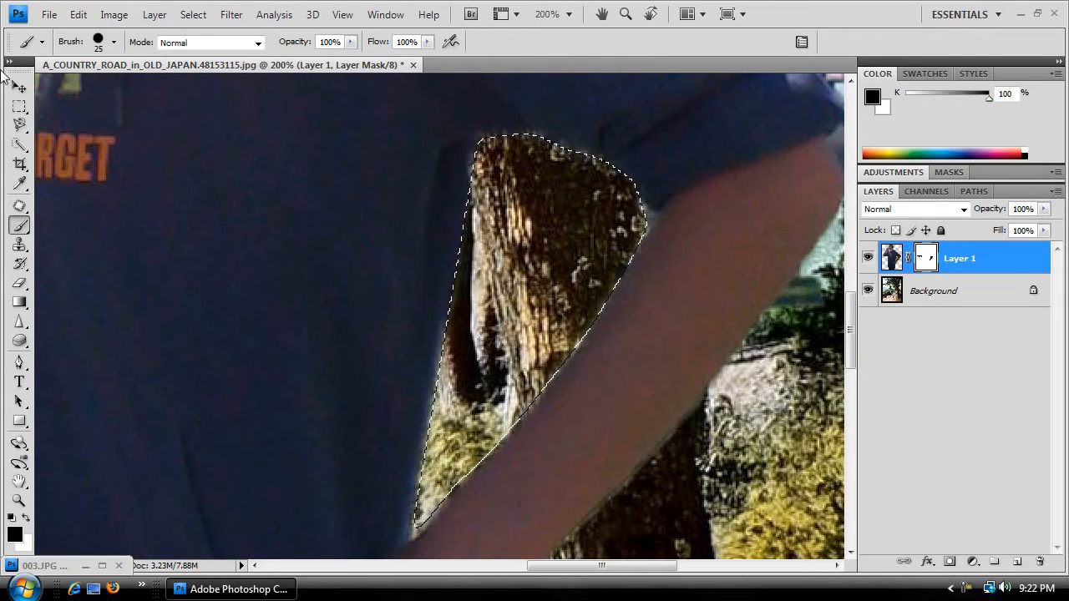
pyautogui.click(20, 106)
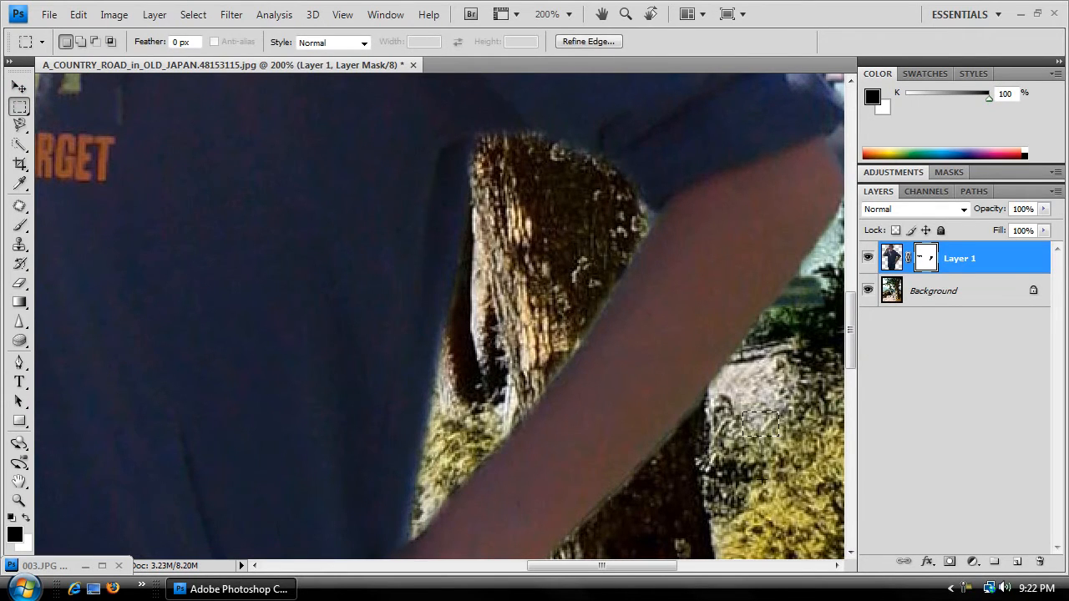
pyautogui.rightClick(751, 416)
pyautogui.click(788, 181)
# Examine the cut-out's edges along the hand, jeans, hoodie hem and neck for remaining background
pyautogui.scroll(-5, 704, 305)
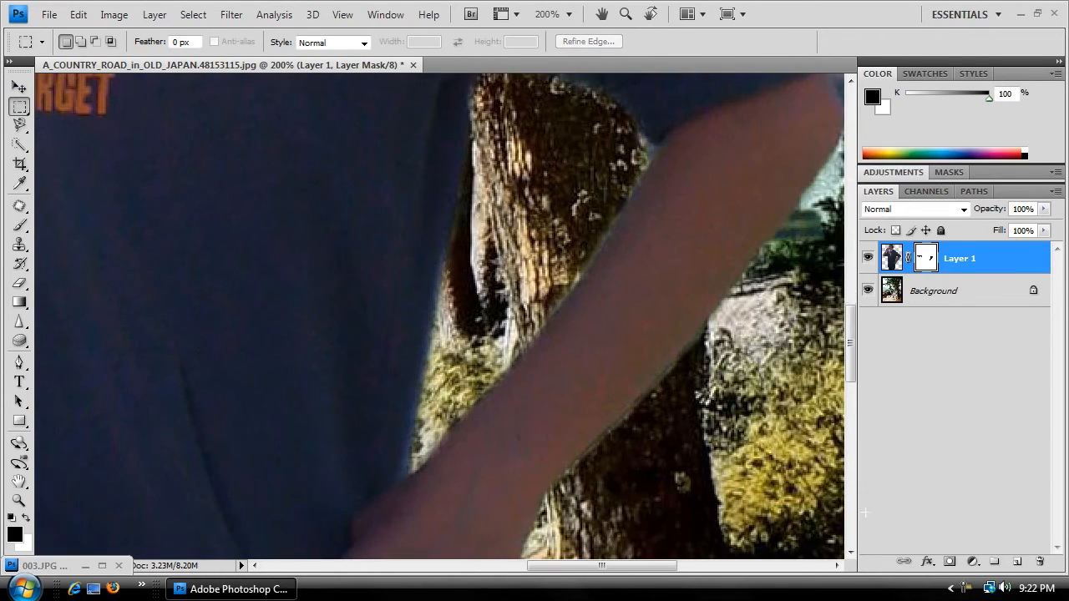
pyautogui.scroll(3, 751, 434)
pyautogui.scroll(1, 752, 434)
pyautogui.scroll(-6, 752, 434)
pyautogui.scroll(-3, 485, 336)
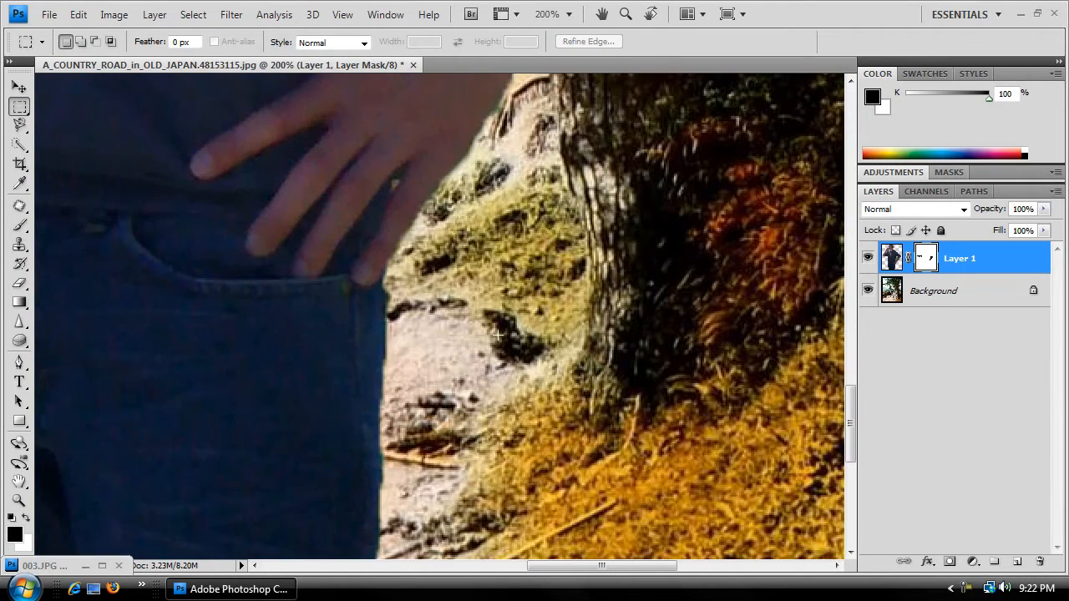
pyautogui.moveTo(646, 567); pyautogui.dragTo(559, 567)
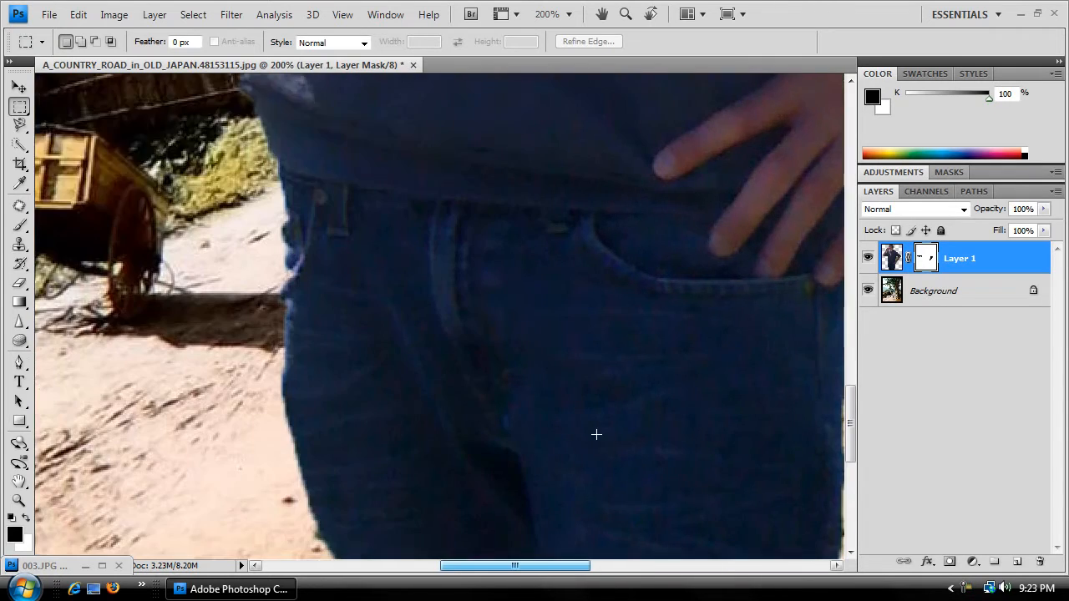
pyautogui.scroll(-2, 543, 417)
pyautogui.scroll(10, 511, 403)
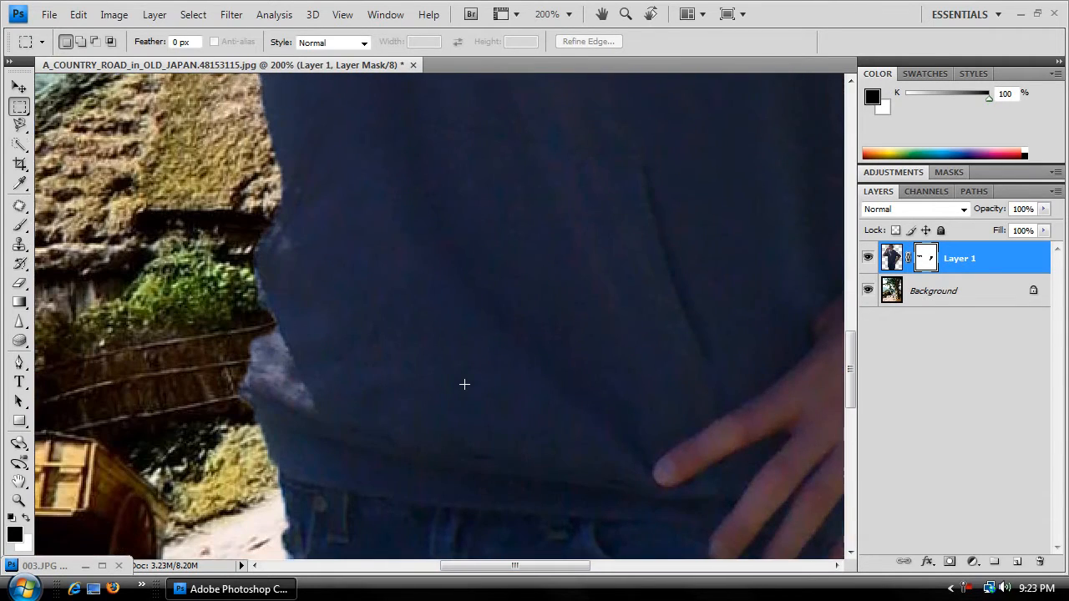
pyautogui.moveTo(847, 371); pyautogui.dragTo(865, 251)
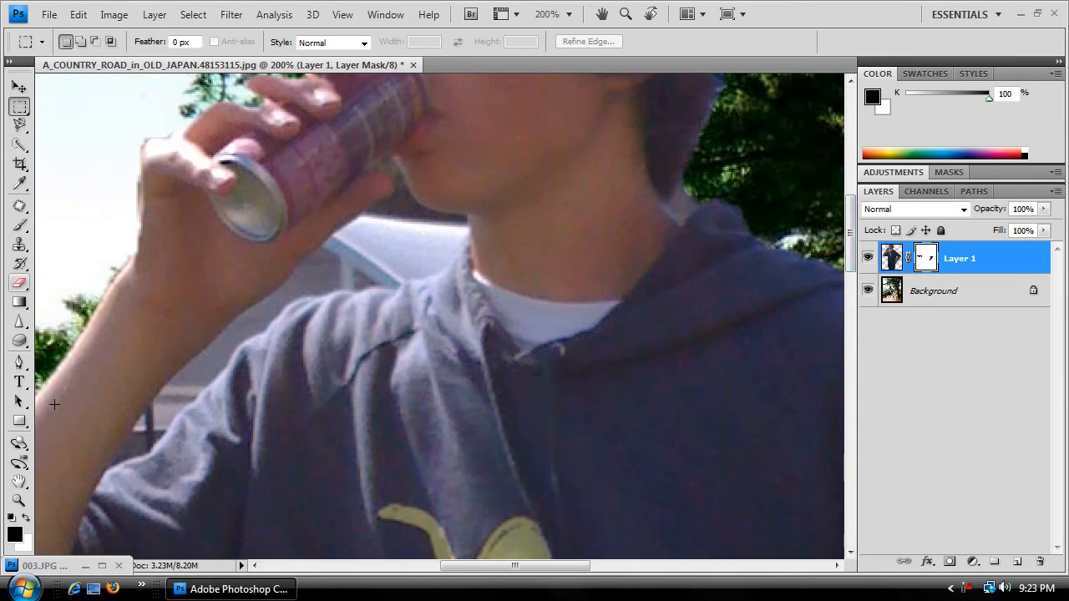
# Start a Pen path at the raised arm's elbow crease, following the shoulder, collar and jaw up to the hand
pyautogui.click(19, 362)
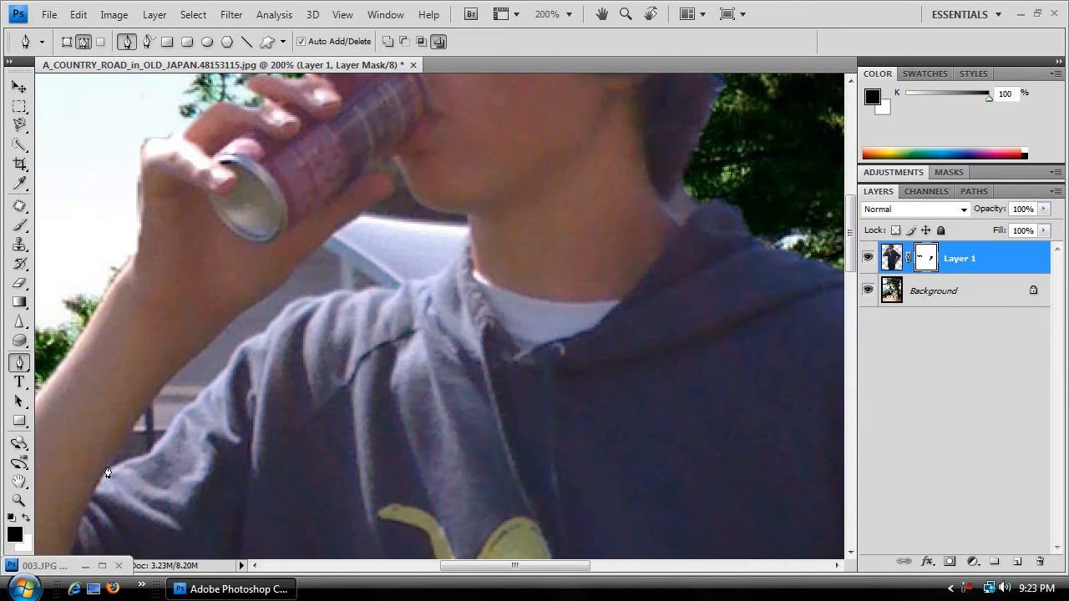
pyautogui.click(106, 465)
pyautogui.click(150, 452)
pyautogui.click(223, 366)
pyautogui.click(258, 336)
pyautogui.moveTo(329, 293); pyautogui.dragTo(335, 295)
pyautogui.click(431, 274)
pyautogui.hotkey('ctrl', 'alt', 'z')
pyautogui.hotkey('ctrl', 'alt', 'z')
pyautogui.click(408, 282)
pyautogui.click(422, 208)
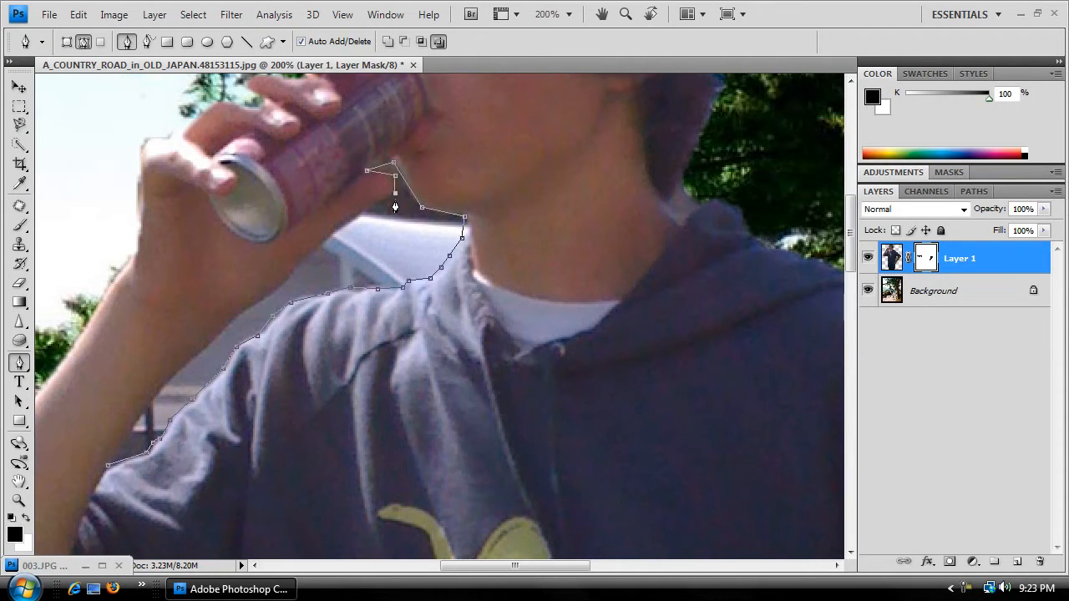
# Continue the path from beneath the hand down the inner edge of the raised forearm toward the elbow crease
pyautogui.click(384, 202)
pyautogui.click(368, 210)
pyautogui.click(295, 269)
pyautogui.click(262, 302)
pyautogui.click(236, 322)
pyautogui.click(194, 349)
pyautogui.click(202, 357)
pyautogui.click(169, 380)
# Convert the path between the raised forearm and shoulder into a new anti-aliased selection with a 3-pixel feather
pyautogui.rightClick(330, 288)
pyautogui.click(414, 362)
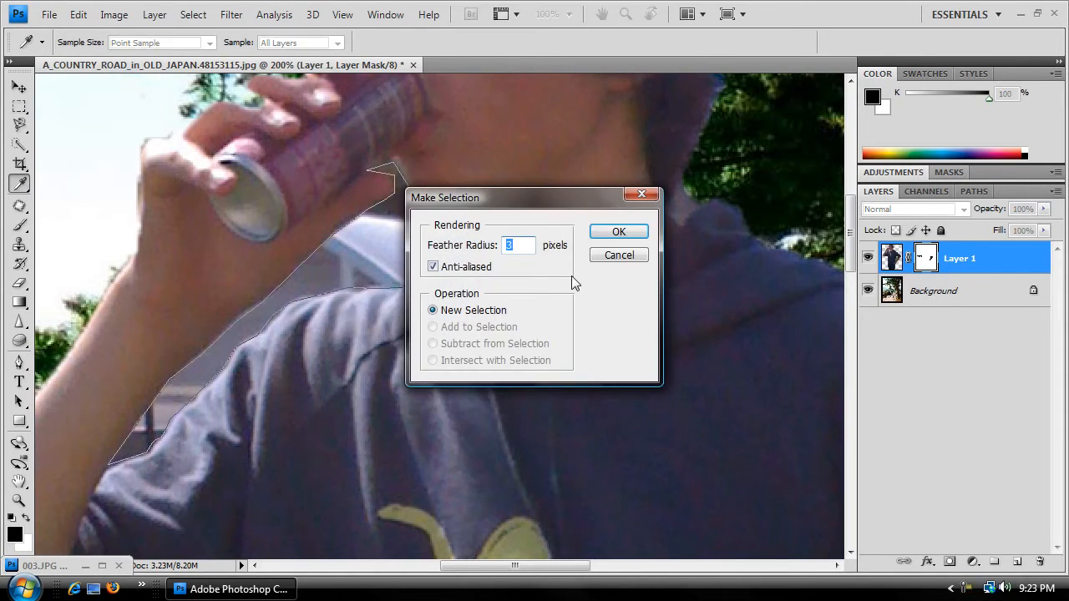
pyautogui.click(619, 232)
# Paint black inside the selection on Layer 1's mask to hide the background behind the raised forearm, and clear the selection
pyautogui.press('b')
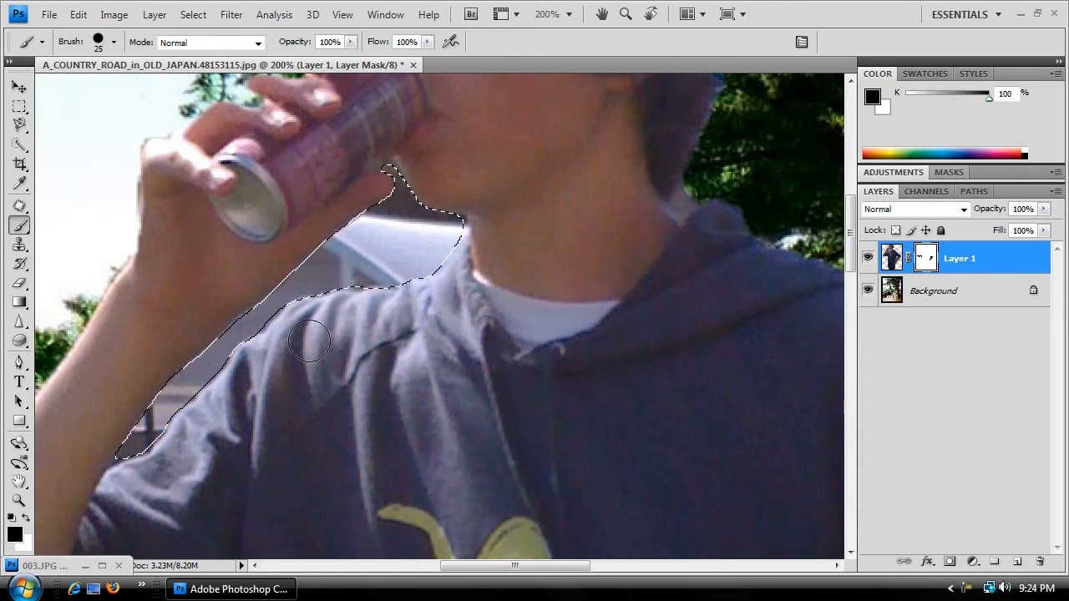
pyautogui.moveTo(309, 340)
pyautogui.mouseDown()
pyautogui.moveTo(242, 350)
pyautogui.moveTo(142, 434)
pyautogui.moveTo(235, 374)
pyautogui.moveTo(267, 322)
pyautogui.moveTo(417, 209)
pyautogui.moveTo(381, 246)
pyautogui.moveTo(179, 314)
pyautogui.moveTo(279, 342)
pyautogui.moveTo(92, 492)
pyautogui.mouseUp()
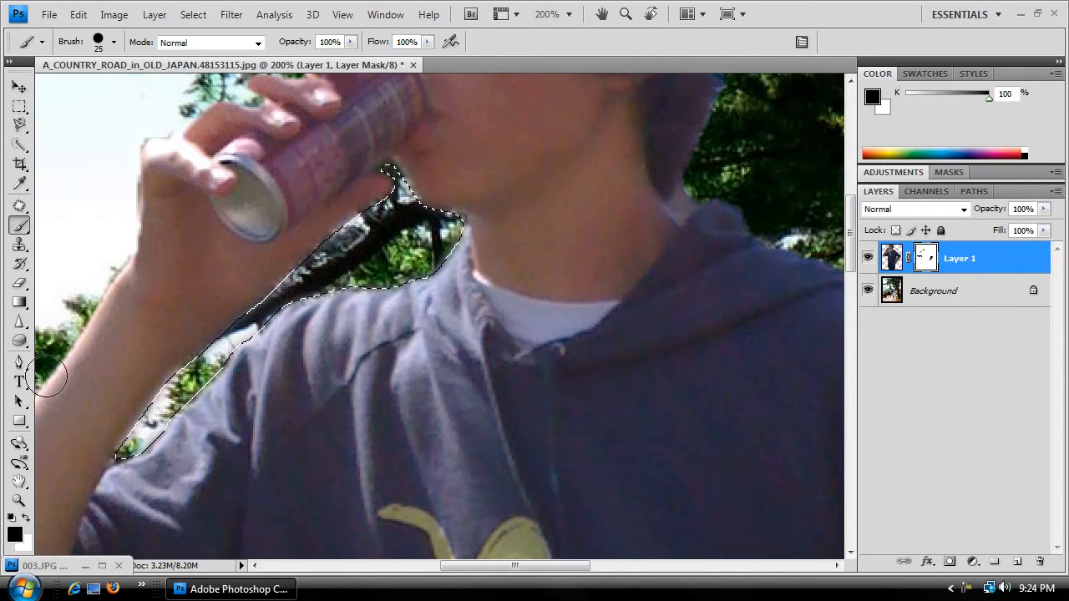
pyautogui.click(20, 106)
pyautogui.moveTo(76, 109); pyautogui.dragTo(97, 129)
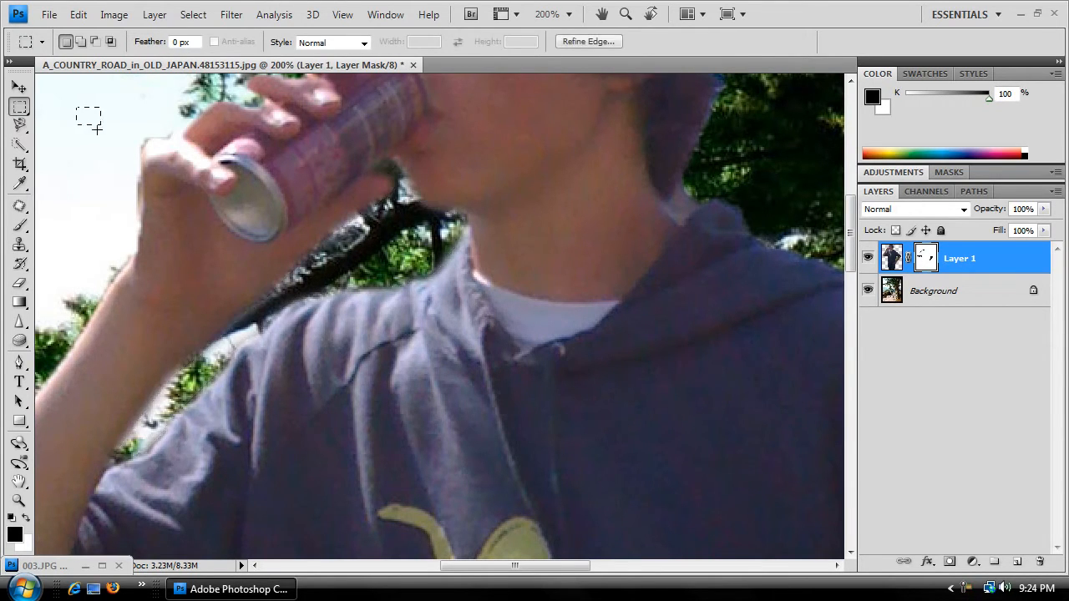
pyautogui.rightClick(80, 156)
pyautogui.click(117, 170)
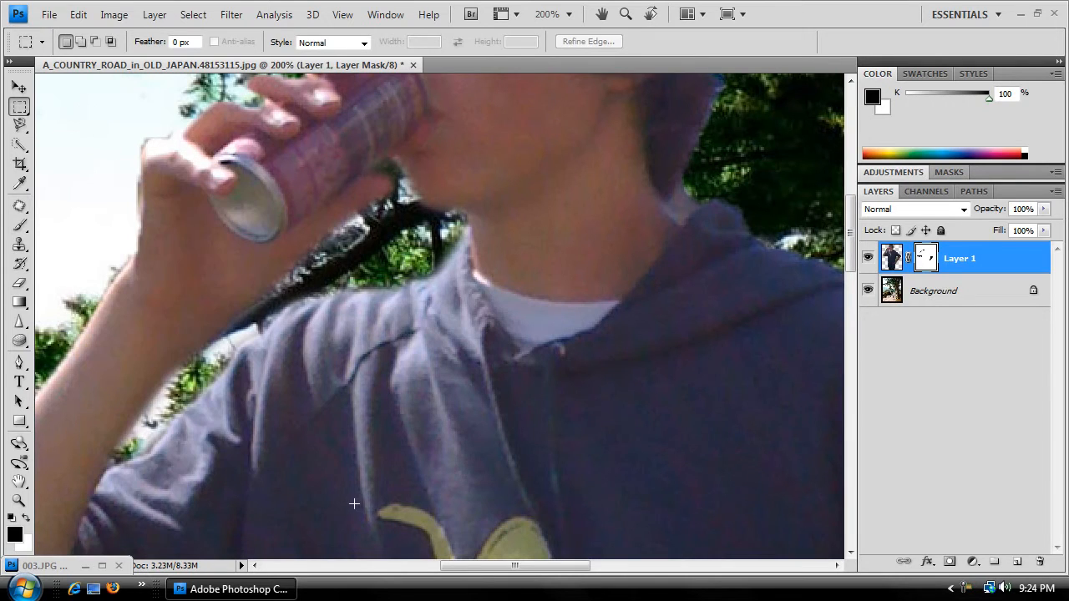
# Paint black on Layer 1's mask to hide the leftover background in the armpit beneath the raised arm's sleeve
pyautogui.moveTo(513, 568); pyautogui.dragTo(456, 567)
pyautogui.scroll(-5, 526, 551)
pyautogui.scroll(2, 524, 499)
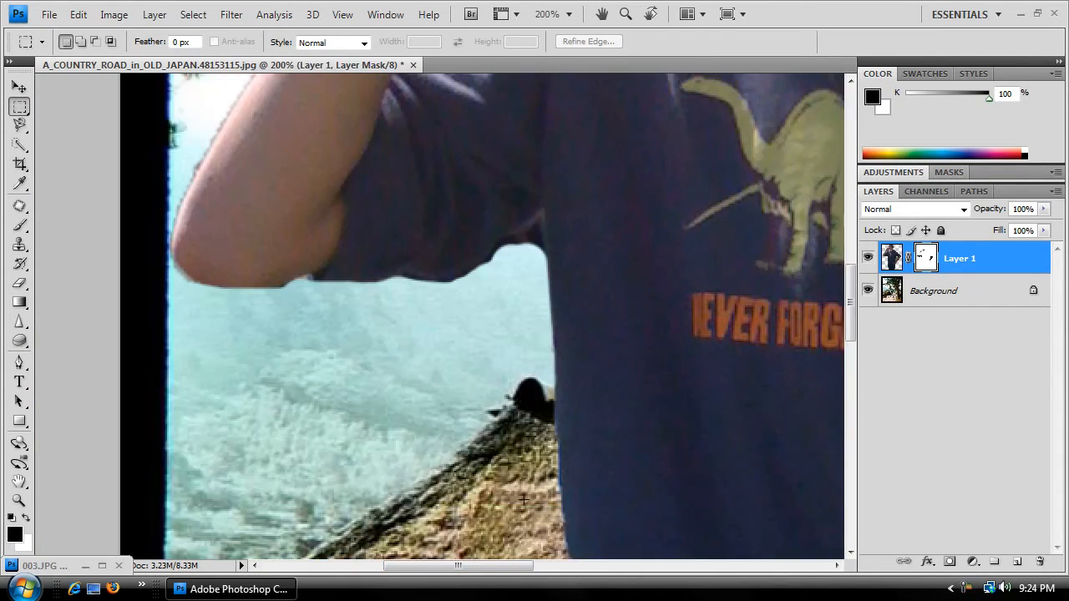
pyautogui.press('b')
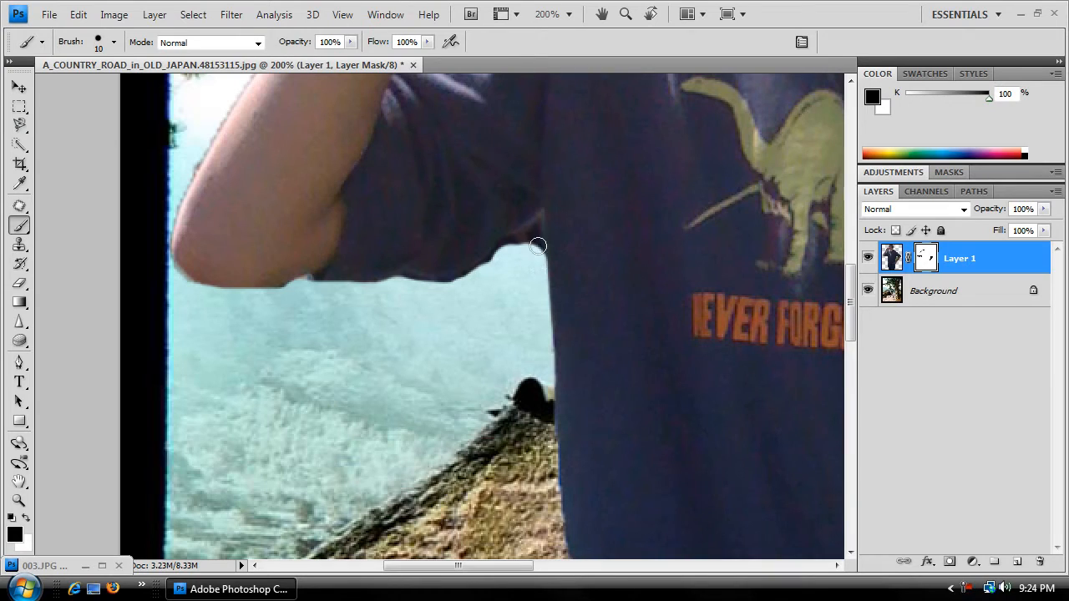
pyautogui.moveTo(536, 237)
pyautogui.mouseDown()
pyautogui.moveTo(539, 223)
pyautogui.moveTo(492, 264)
pyautogui.moveTo(520, 229)
pyautogui.mouseUp()
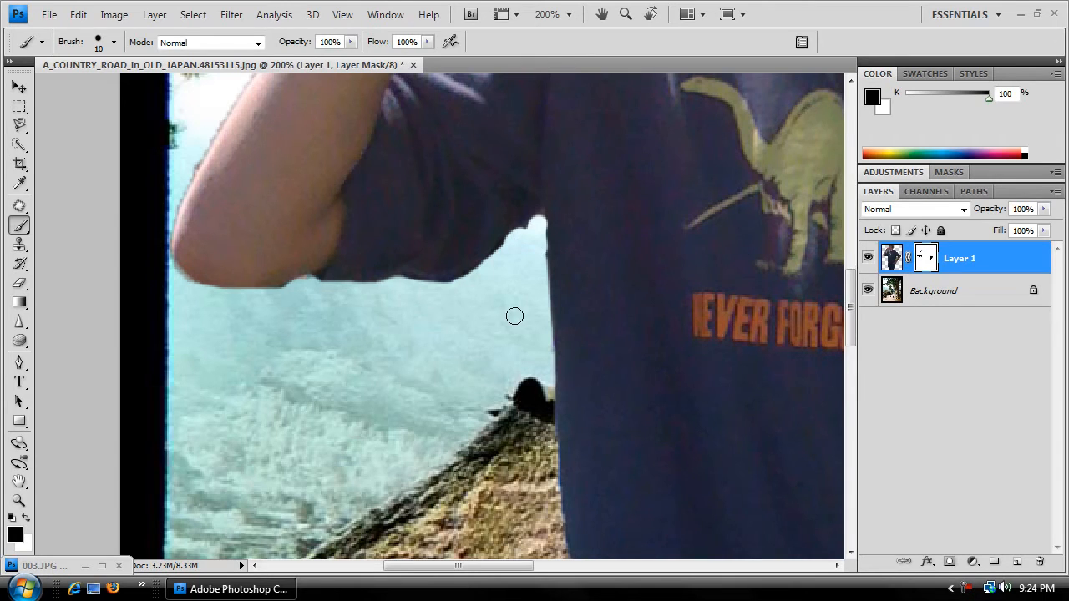
# Paint out the leftover background along the outer edge of the forearm resting on the hip, on Layer 1's mask
pyautogui.scroll(-10, 512, 315)
pyautogui.scroll(-20, 519, 315)
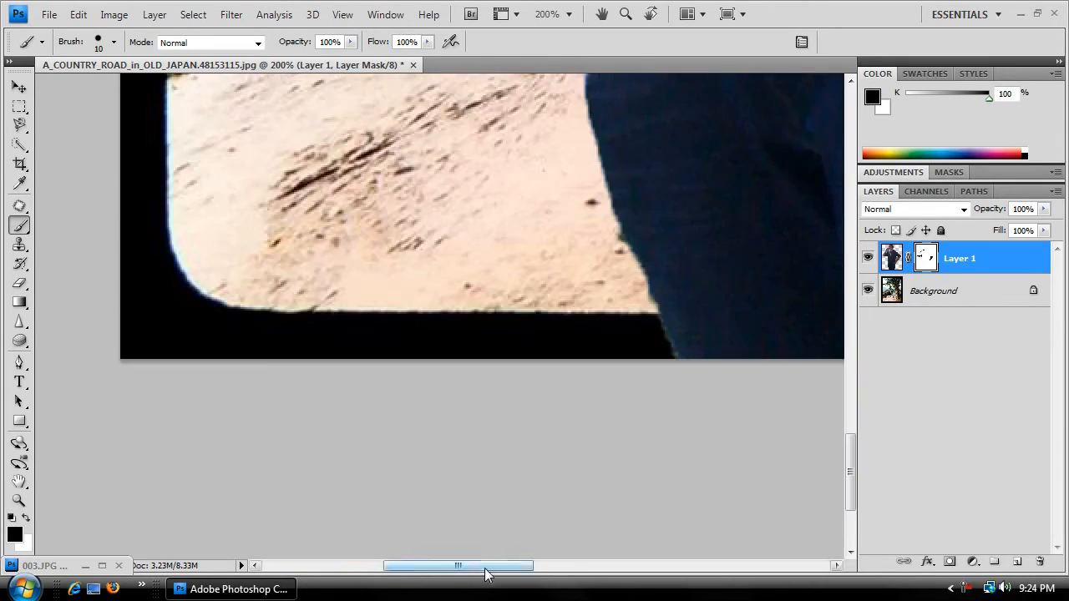
pyautogui.moveTo(474, 566); pyautogui.dragTo(589, 565)
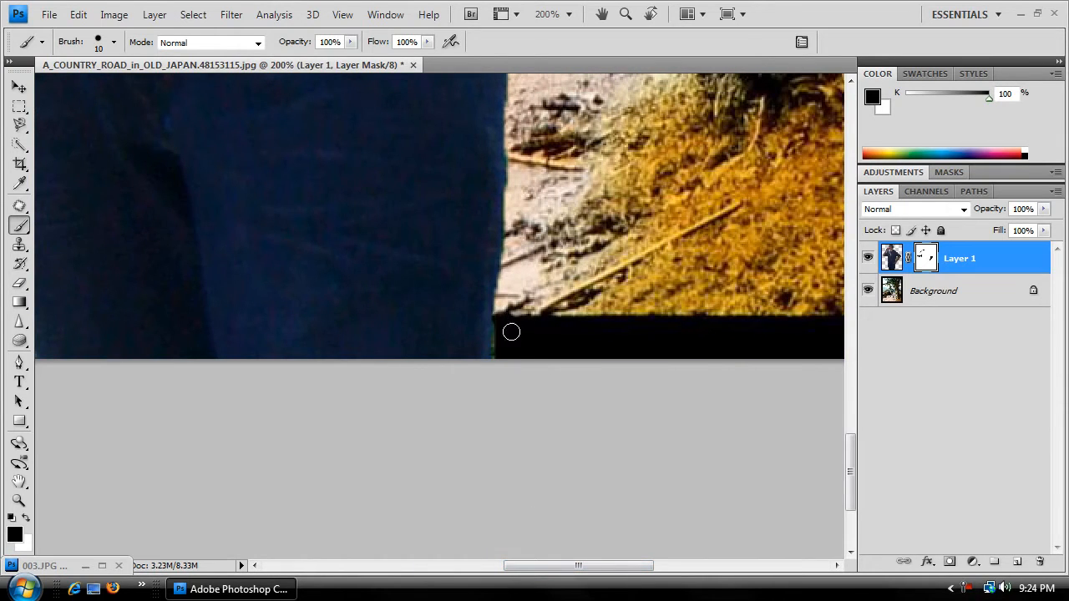
pyautogui.scroll(10, 524, 330)
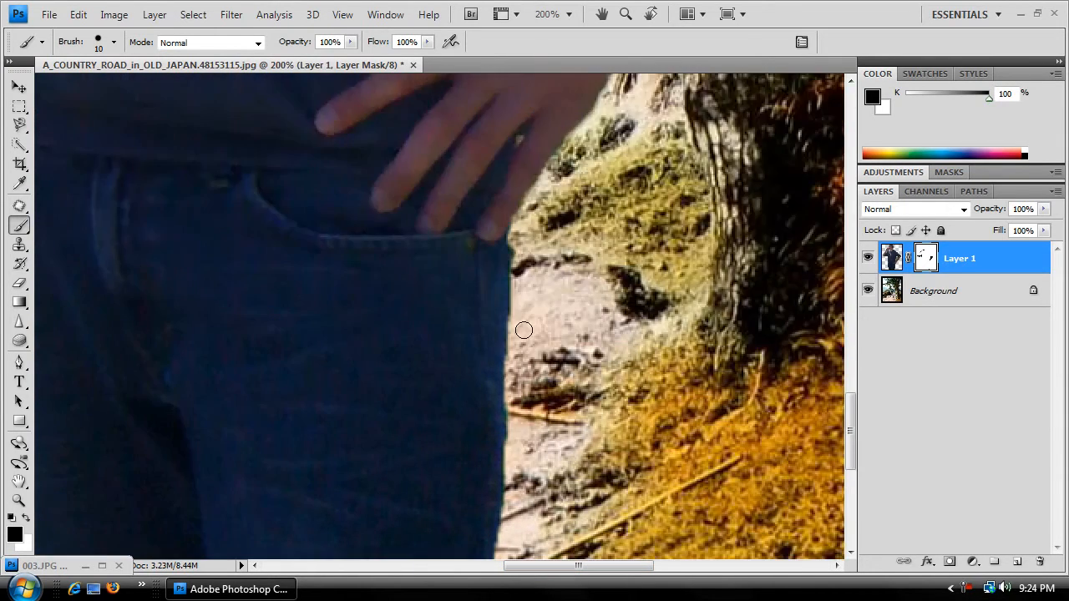
pyautogui.scroll(10, 524, 330)
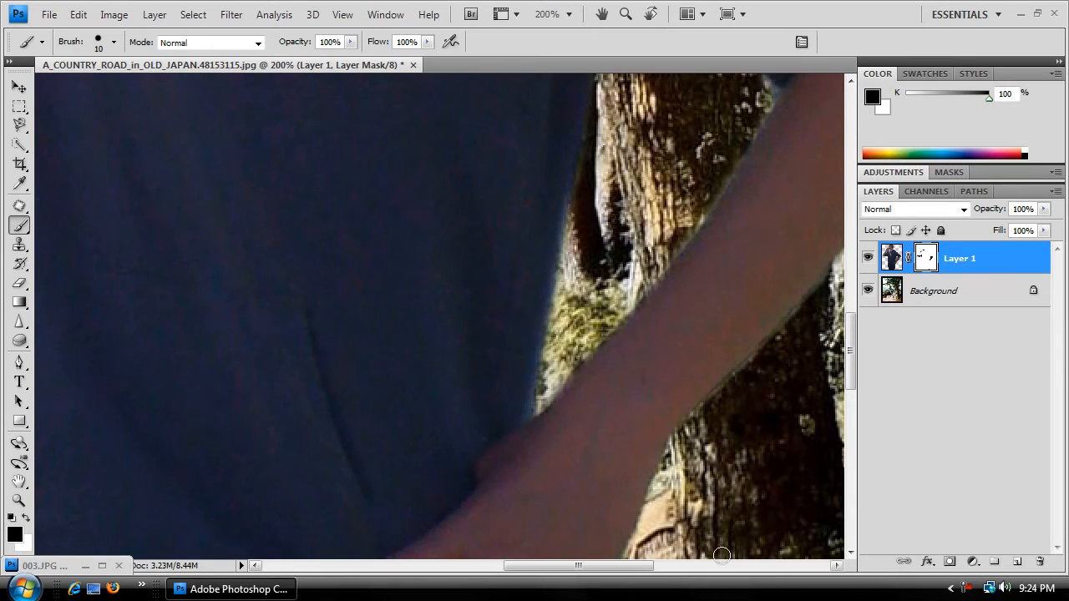
pyautogui.moveTo(637, 566); pyautogui.dragTo(669, 566)
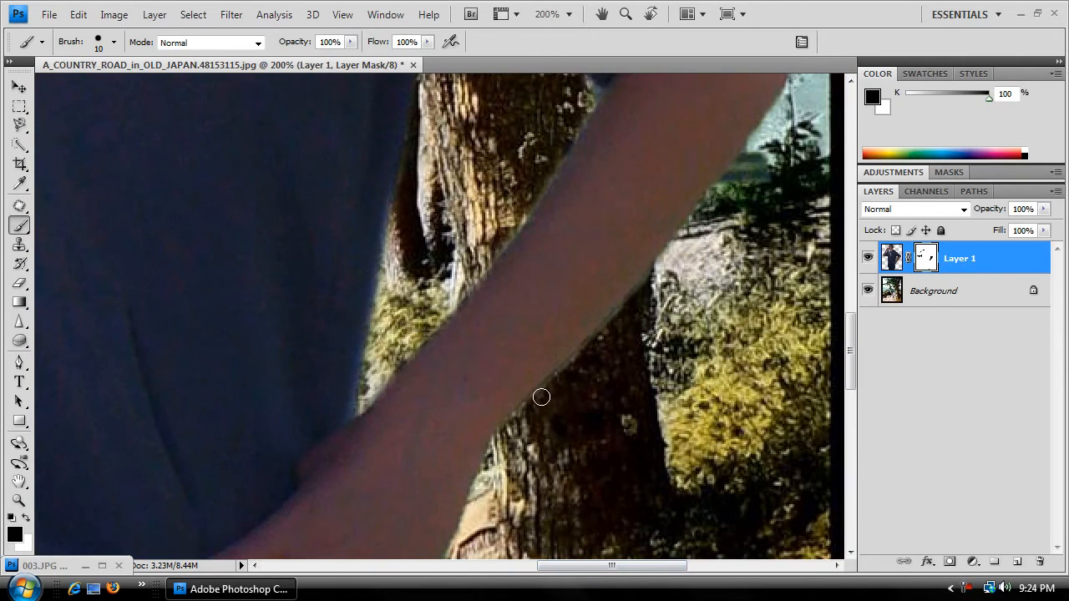
pyautogui.moveTo(577, 380); pyautogui.dragTo(649, 275)
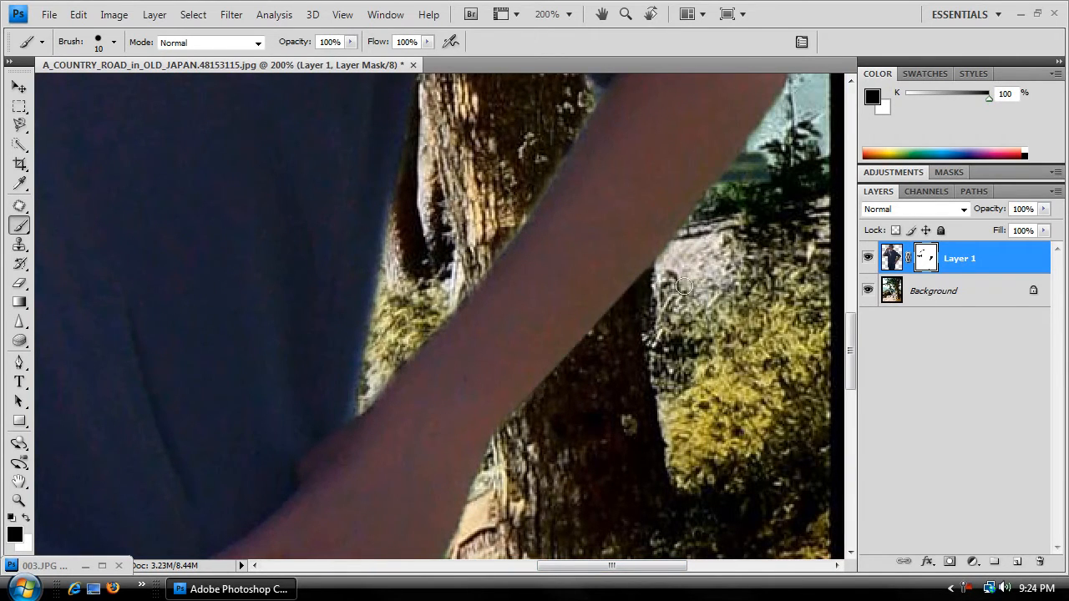
# Hide the Background layer and mask out the leftover bits along the outside of the bent elbow
pyautogui.hscroll(2, 663, 546)
pyautogui.scroll(5, 730, 460)
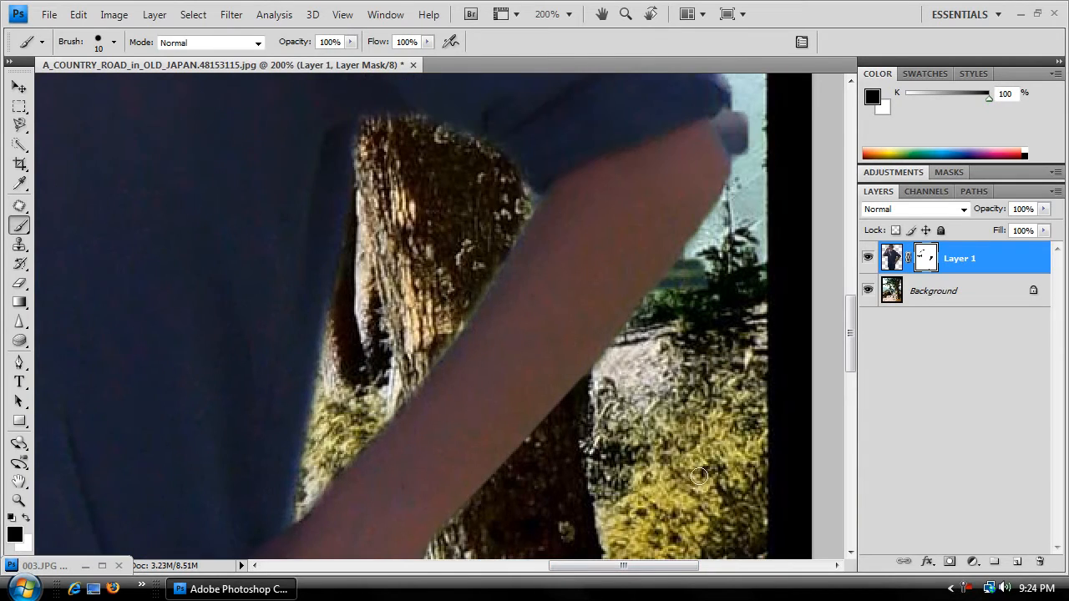
pyautogui.click(868, 290)
pyautogui.scroll(1, 752, 394)
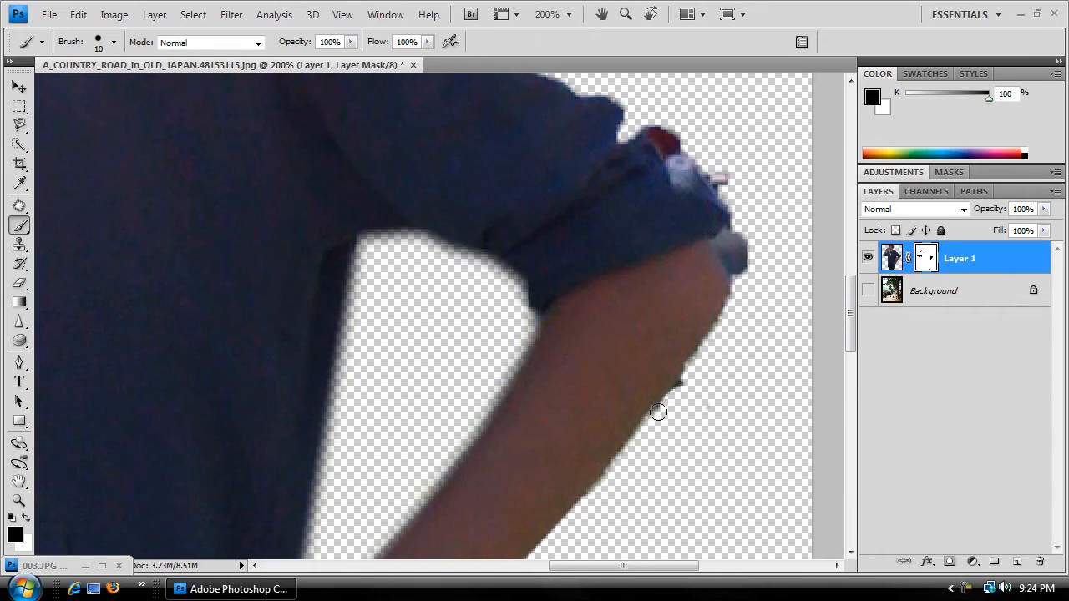
pyautogui.moveTo(659, 415)
pyautogui.mouseDown()
pyautogui.moveTo(689, 404)
pyautogui.moveTo(735, 328)
pyautogui.moveTo(727, 271)
pyautogui.moveTo(757, 289)
pyautogui.moveTo(724, 253)
pyautogui.mouseUp()
# Mask out the red, white and pink background remnants around the rolled-up sleeve cuff above the bent elbow
pyautogui.scroll(3, 811, 271)
pyautogui.scroll(2, 812, 272)
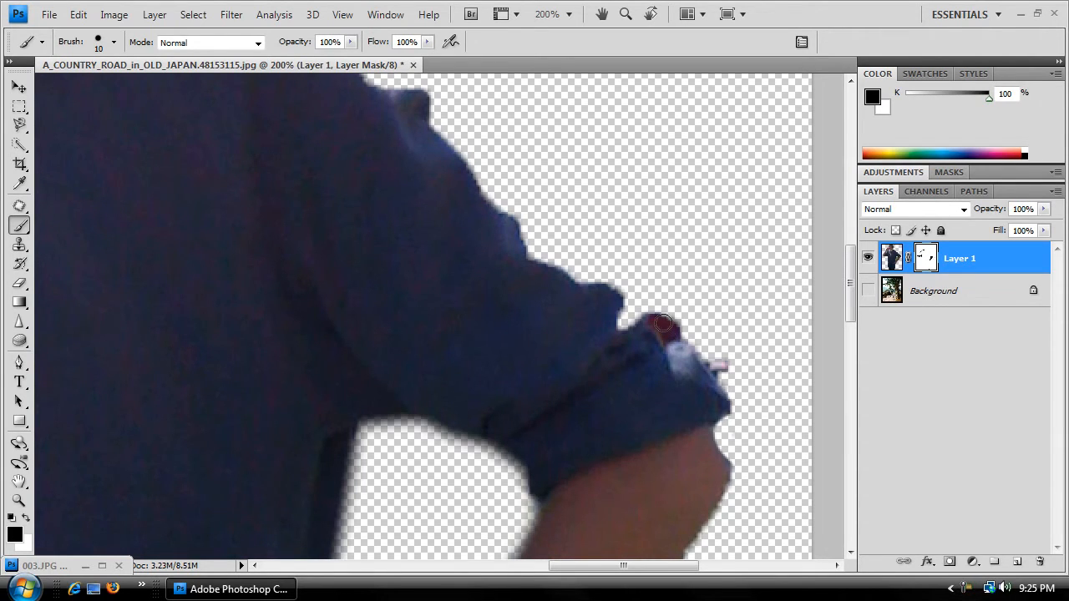
pyautogui.moveTo(643, 315)
pyautogui.mouseDown()
pyautogui.moveTo(695, 363)
pyautogui.moveTo(686, 369)
pyautogui.moveTo(639, 317)
pyautogui.mouseUp()
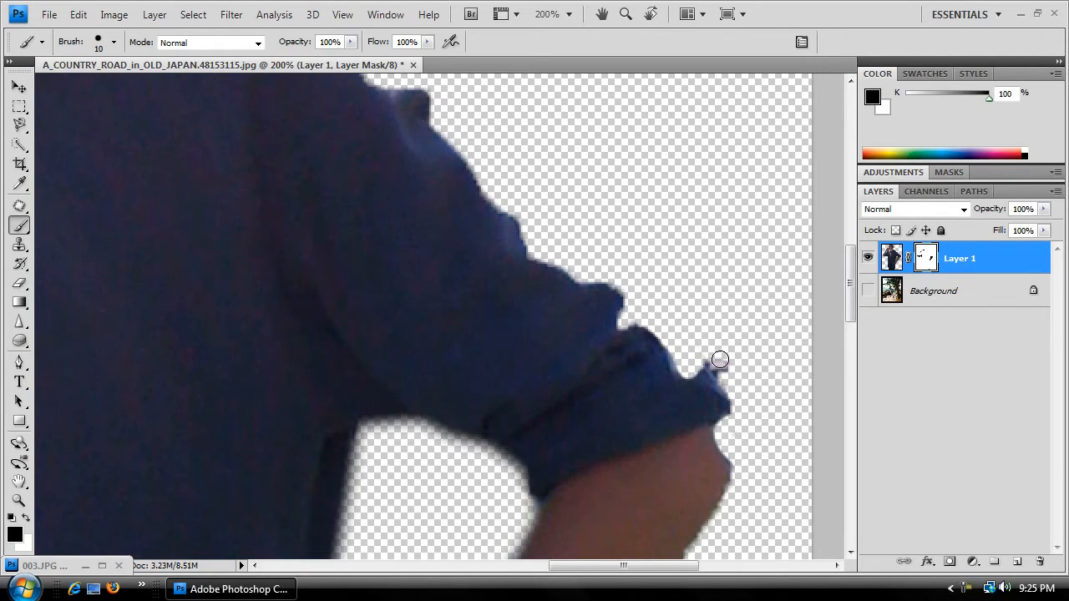
pyautogui.moveTo(718, 360)
pyautogui.mouseDown()
pyautogui.moveTo(745, 395)
pyautogui.moveTo(702, 360)
pyautogui.mouseUp()
# Mask out the leftover background in the gap between the hair at the nape and the hood
pyautogui.scroll(6, 720, 384)
pyautogui.moveTo(634, 567); pyautogui.dragTo(592, 566)
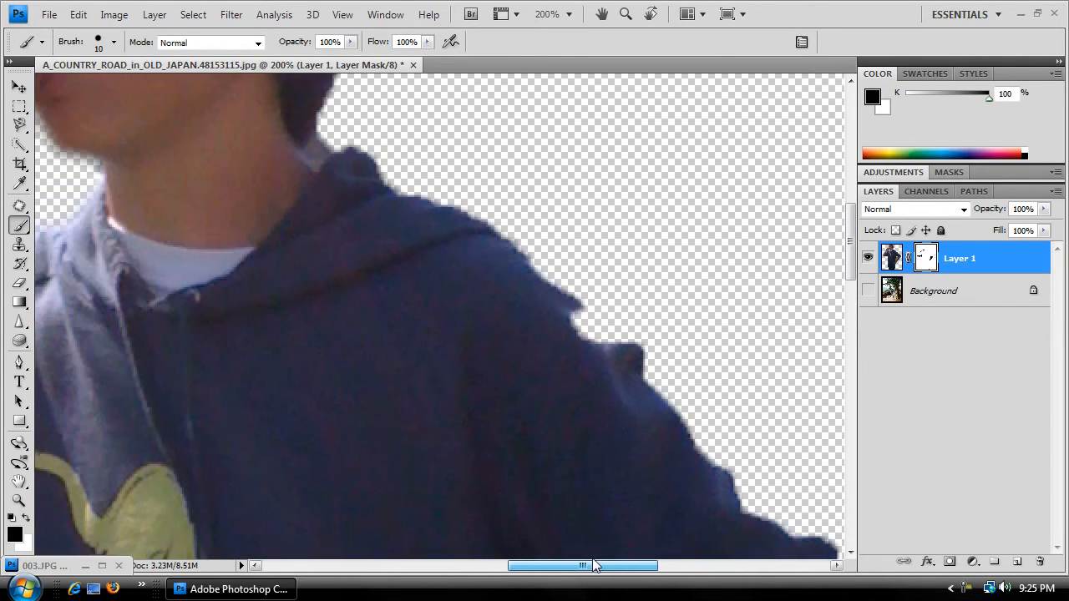
pyautogui.scroll(5, 491, 437)
pyautogui.moveTo(343, 361)
pyautogui.mouseDown()
pyautogui.moveTo(331, 361)
pyautogui.moveTo(328, 380)
pyautogui.moveTo(317, 376)
pyautogui.mouseUp()
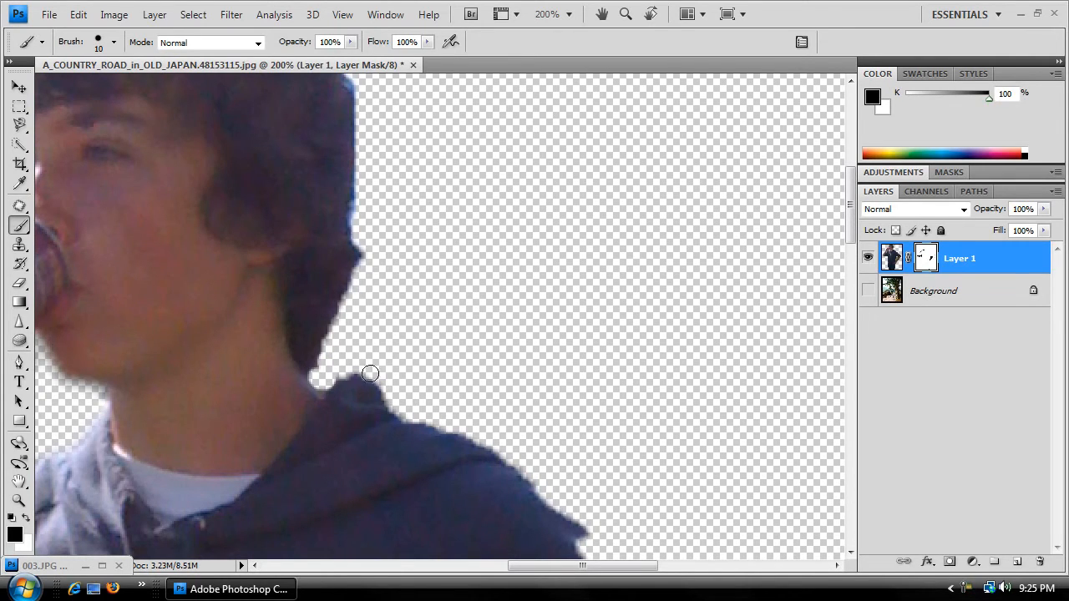
# Move the person down until the whole head is inside the canvas, and mask out the blue fringe along the back of the hair
pyautogui.scroll(7, 379, 370)
pyautogui.scroll(-4, 394, 388)
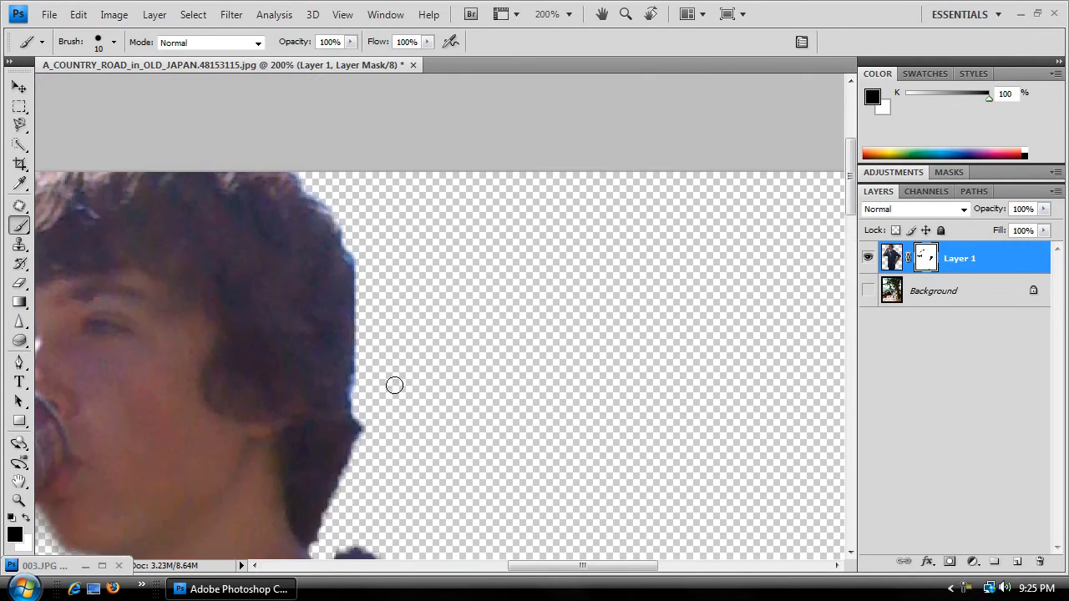
pyautogui.press('v')
pyautogui.moveTo(255, 306); pyautogui.dragTo(350, 407)
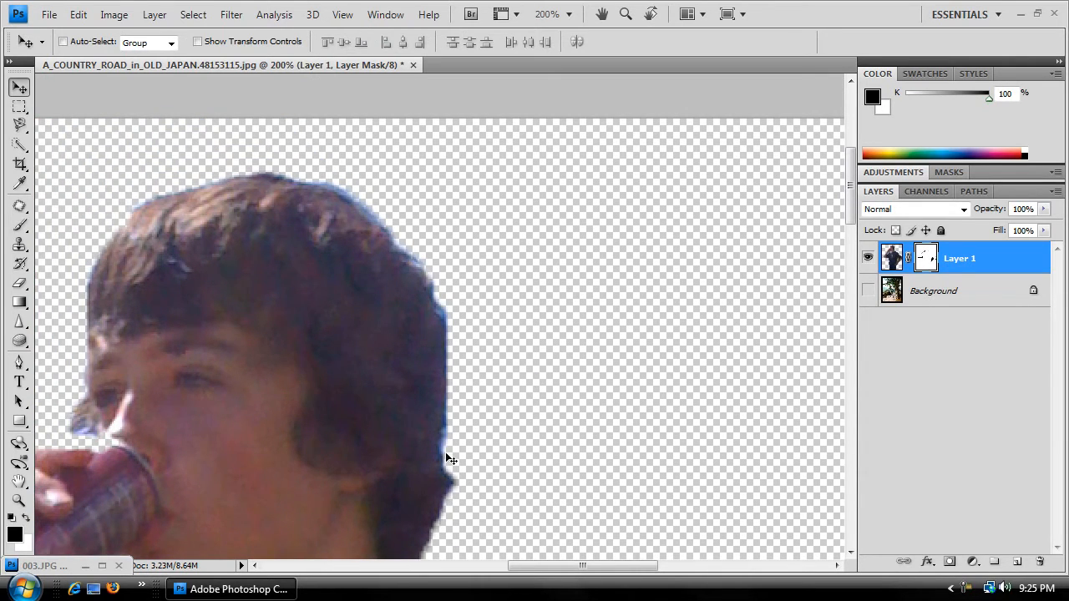
pyautogui.press('b')
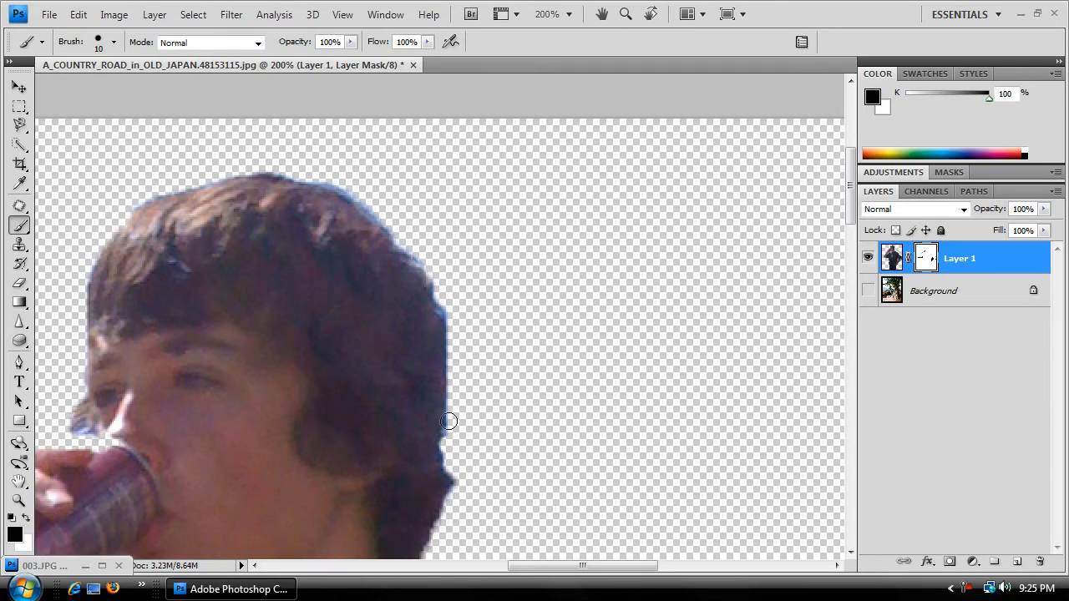
pyautogui.keyDown('shift'); pyautogui.click(451, 421); pyautogui.keyUp('shift')
pyautogui.keyDown('shift'); pyautogui.click(455, 369); pyautogui.keyUp('shift')
pyautogui.moveTo(450, 324)
pyautogui.mouseDown()
pyautogui.moveTo(422, 238)
pyautogui.moveTo(419, 252)
pyautogui.moveTo(347, 183)
pyautogui.moveTo(295, 172)
pyautogui.mouseUp()
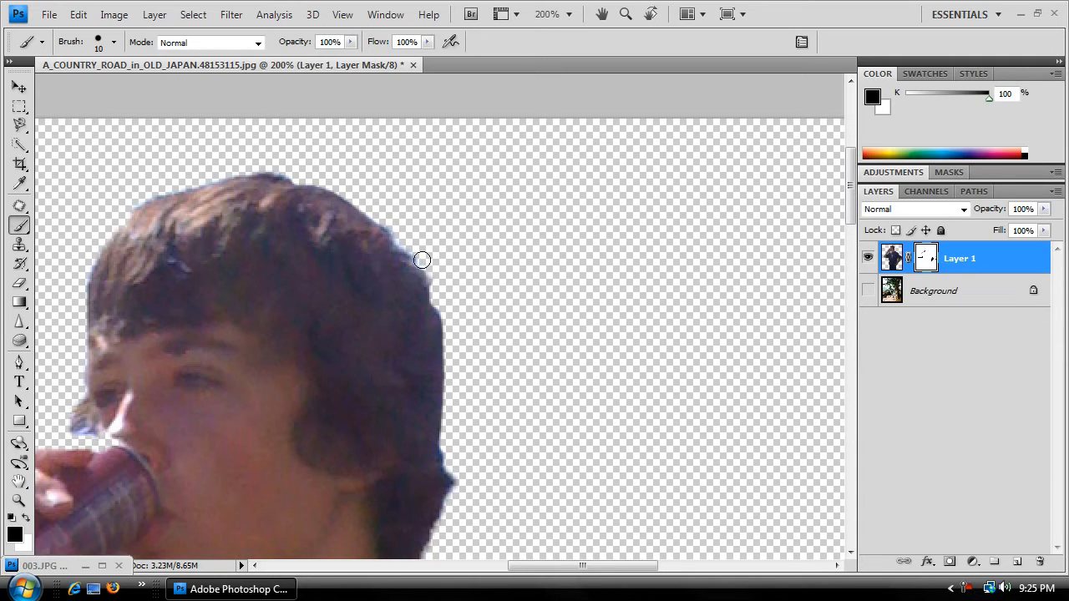
# Check the edges around the can, raised arm and sweatshirt, and fit the whole image on screen
pyautogui.scroll(-5, 191, 286)
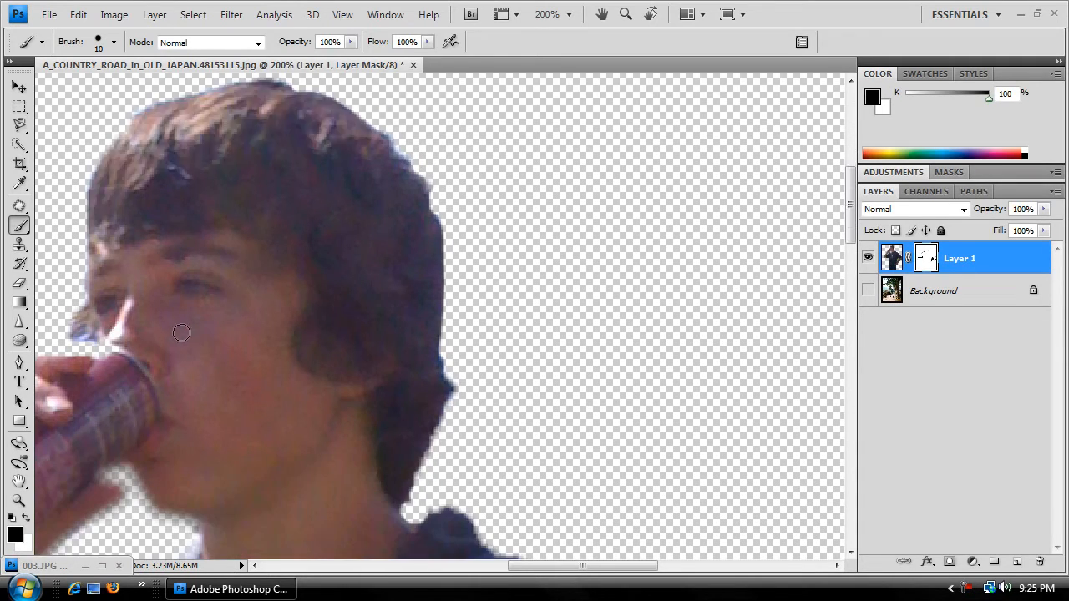
pyautogui.moveTo(542, 567); pyautogui.dragTo(480, 570)
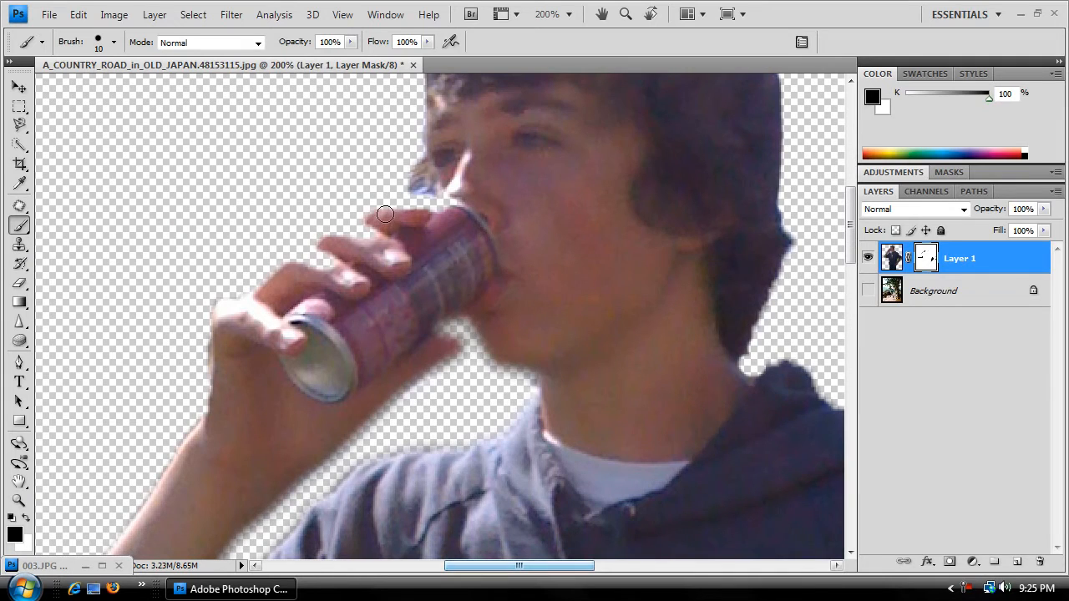
pyautogui.scroll(-3, 460, 354)
pyautogui.scroll(-7, 460, 353)
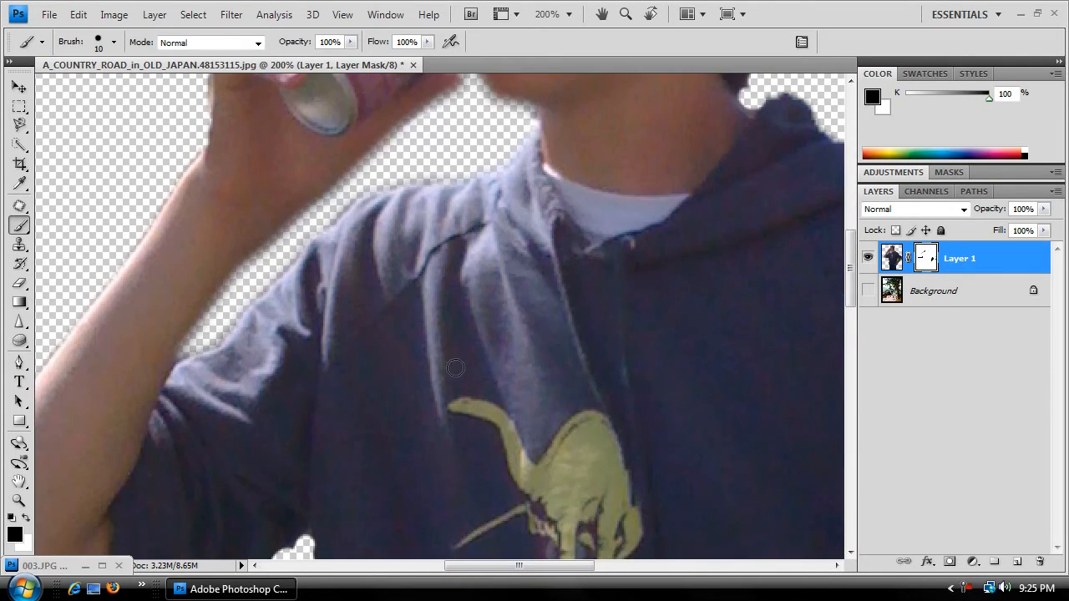
pyautogui.press('z')
pyautogui.rightClick(487, 386)
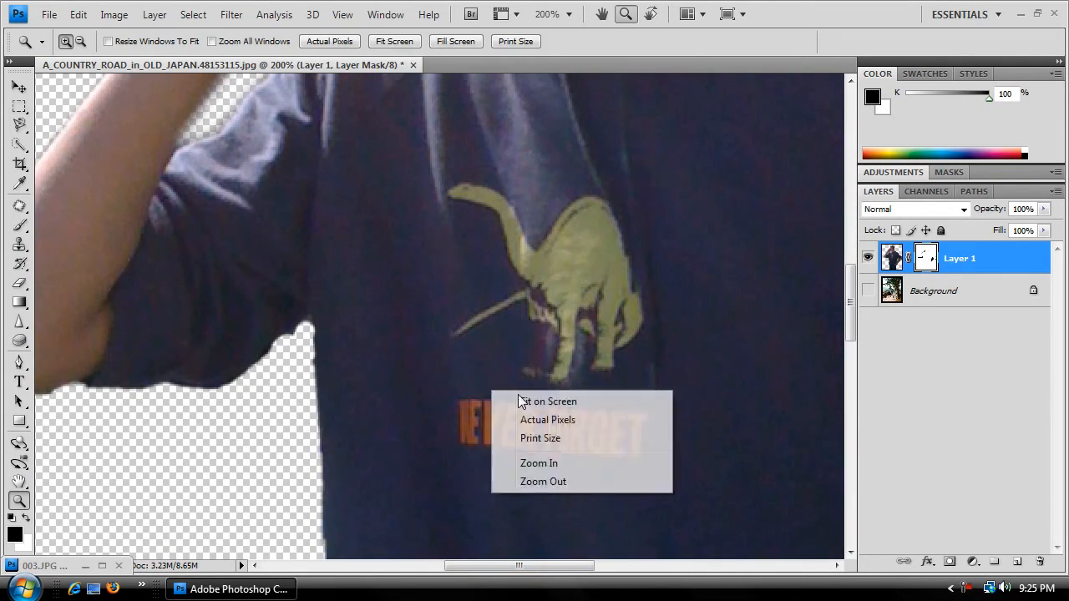
pyautogui.click(507, 400)
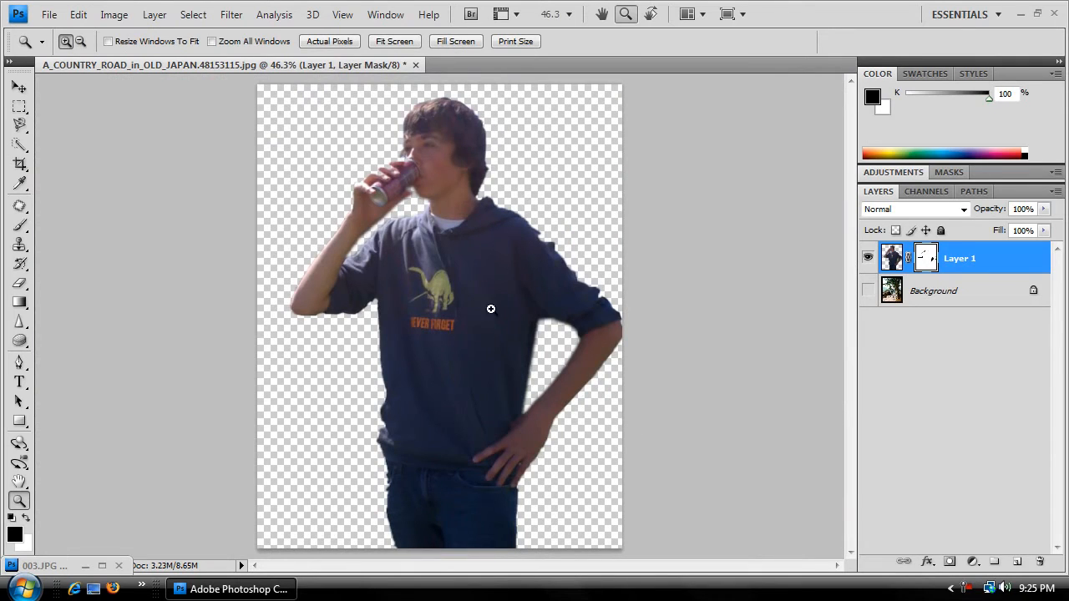
# Show the Background layer again and reposition the cut-out person over the country road scene
pyautogui.press('v')
pyautogui.moveTo(484, 313); pyautogui.dragTo(464, 305)
pyautogui.click(868, 290)
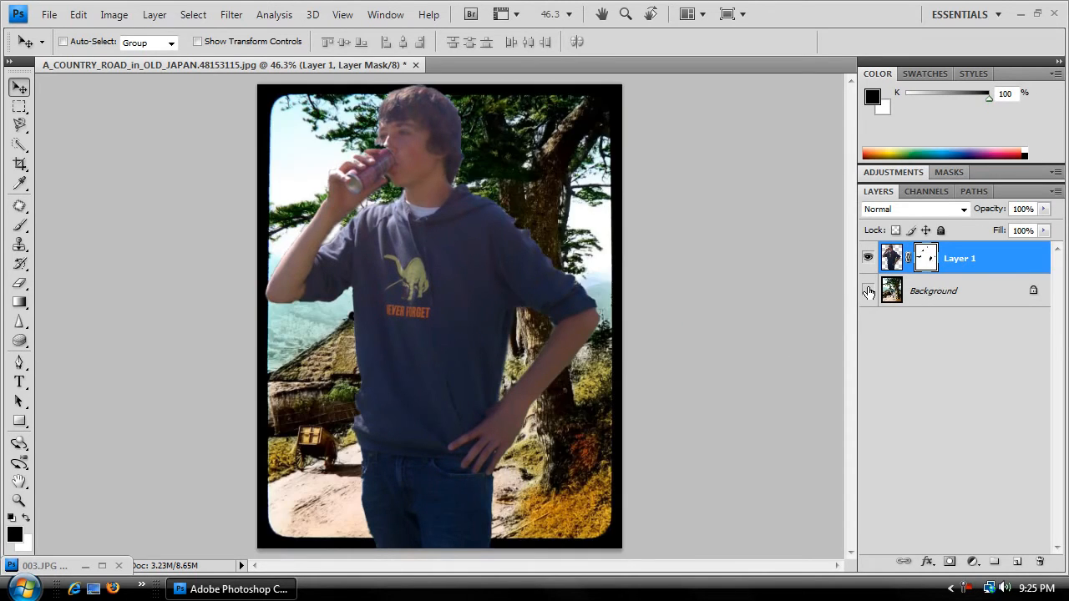
pyautogui.click(868, 290)
pyautogui.click(868, 289)
pyautogui.moveTo(454, 296); pyautogui.dragTo(484, 314)
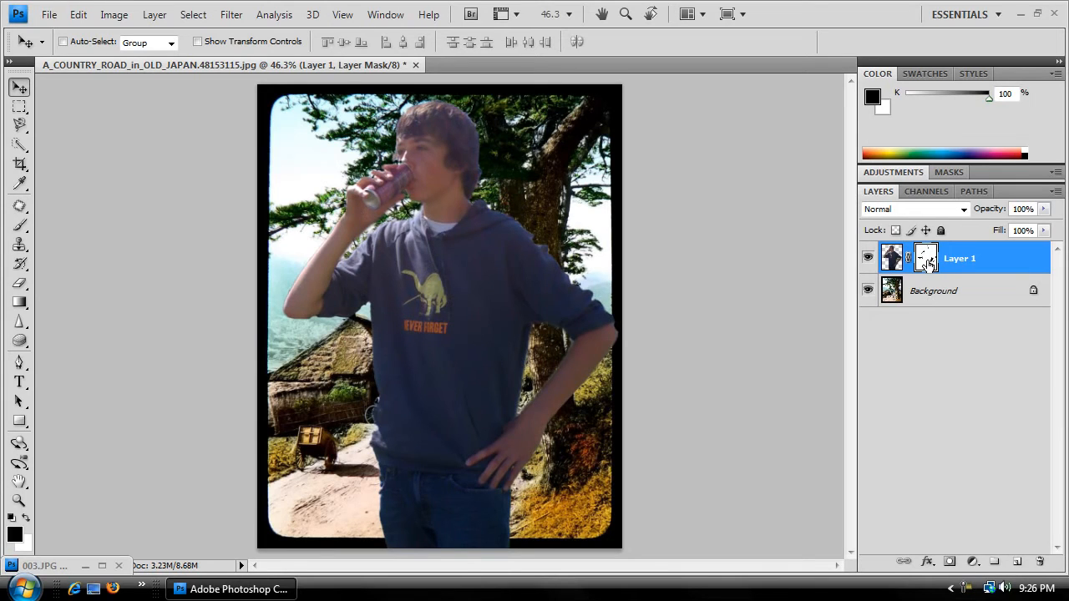
# Free-transform Layer 1, shrinking the person to about 7.5% width and 6.3% height on the road among the villagers
pyautogui.click(76, 15)
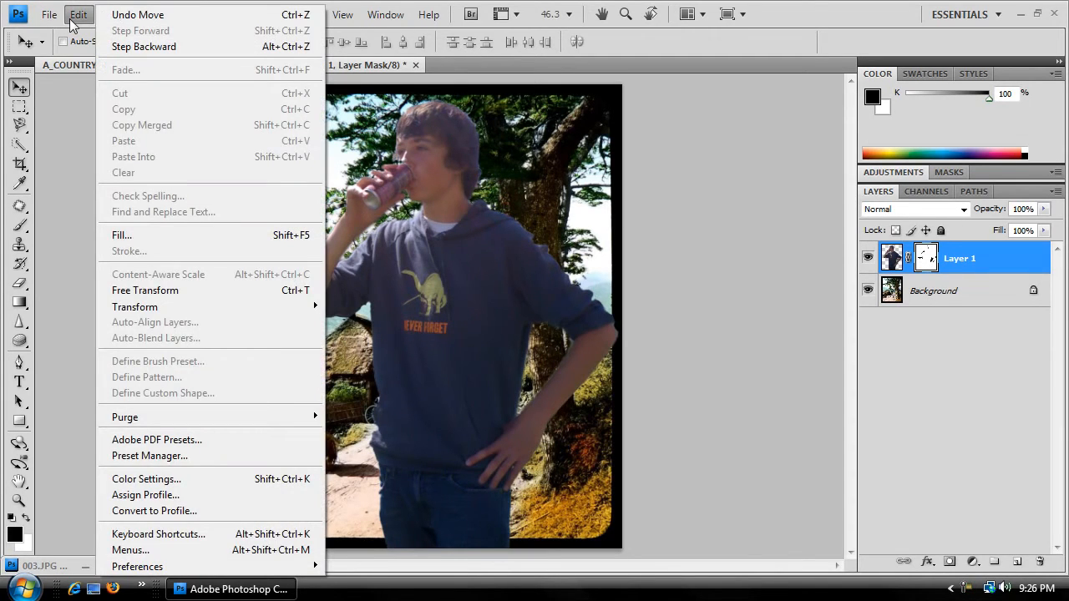
pyautogui.click(225, 289)
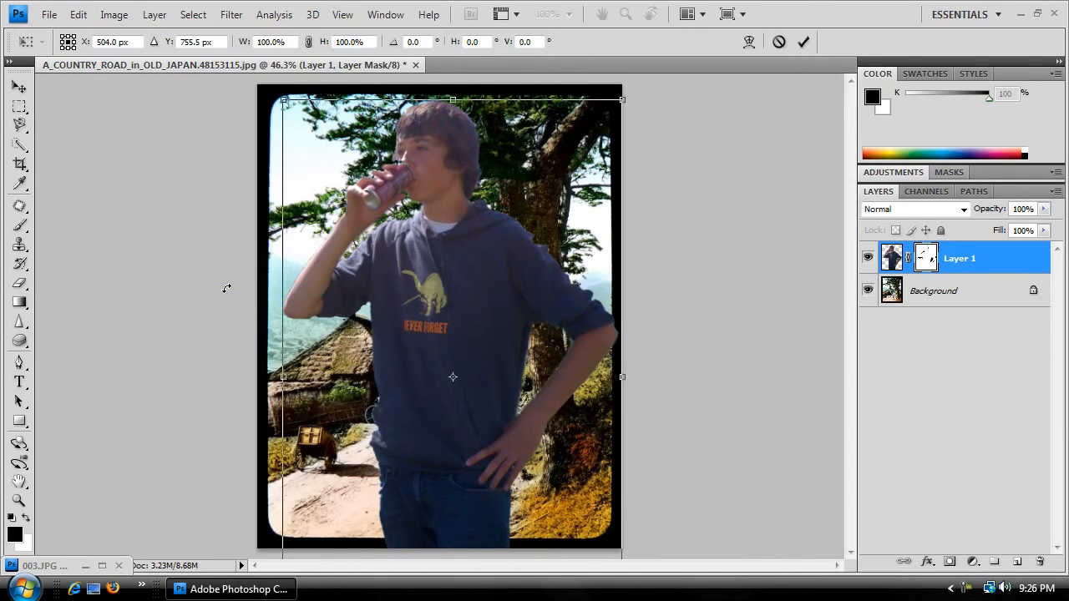
pyautogui.moveTo(495, 255)
pyautogui.mouseDown()
pyautogui.moveTo(463, 253)
pyautogui.moveTo(473, 253)
pyautogui.mouseUp()
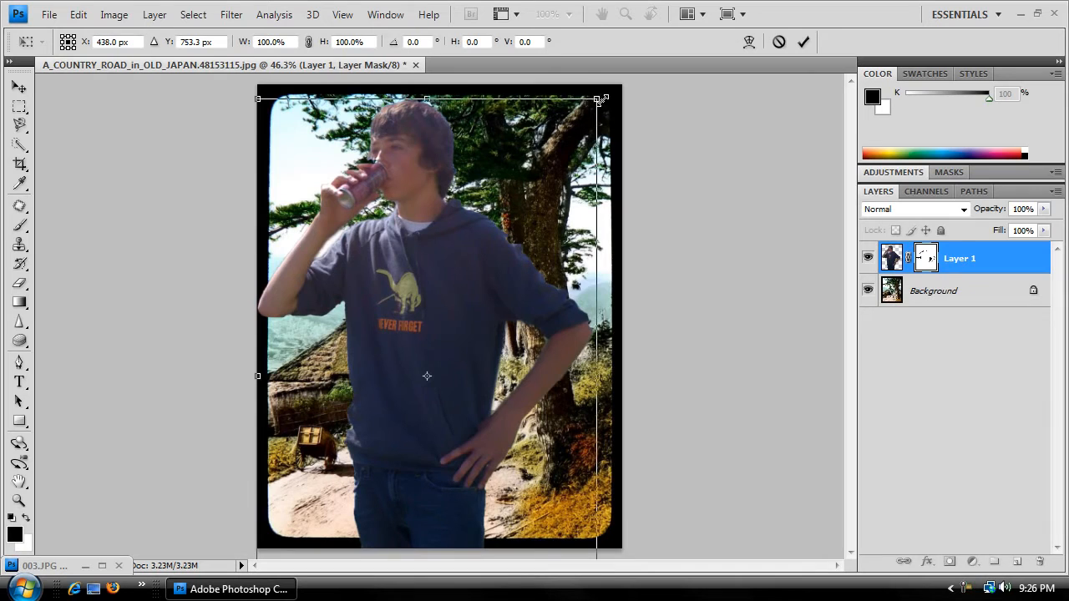
pyautogui.moveTo(593, 99); pyautogui.dragTo(443, 424)
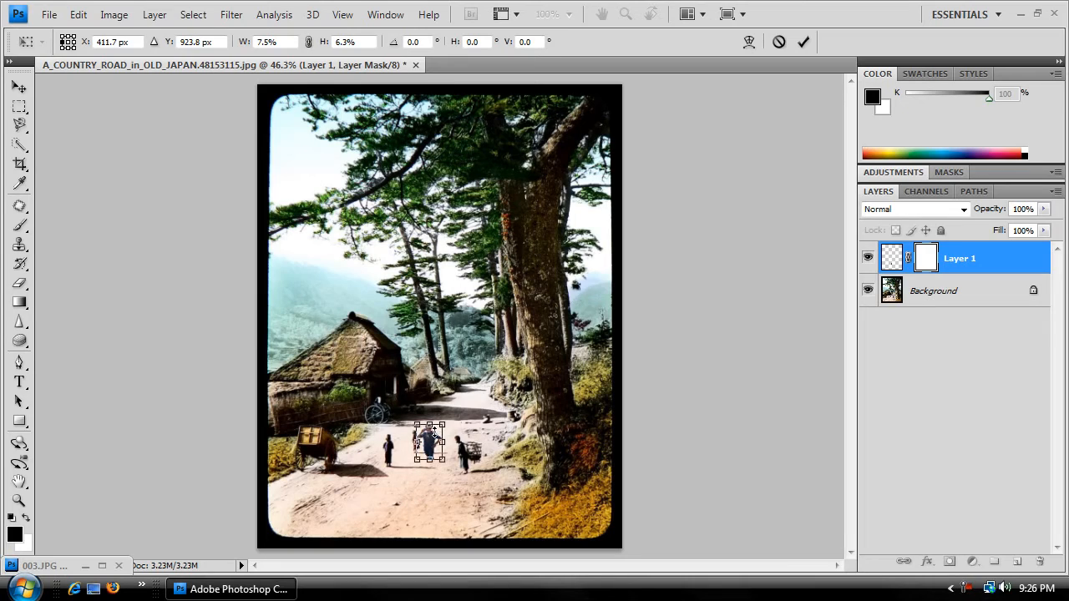
# Place the person above the left slope of the thatched roof and scale them to about 13.4% width and 11.1% height
pyautogui.moveTo(440, 440); pyautogui.dragTo(313, 286)
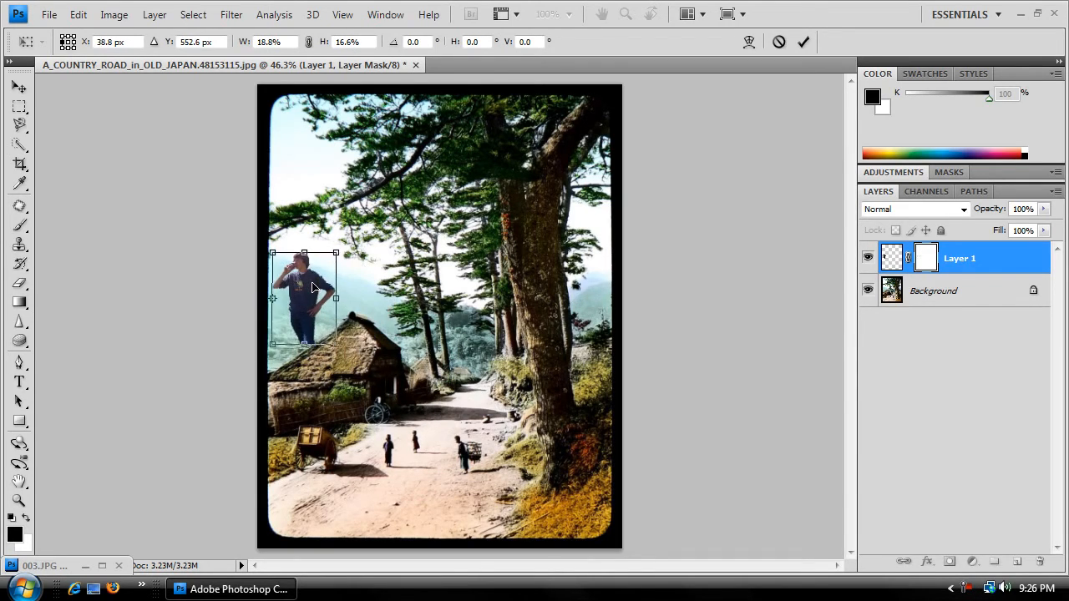
pyautogui.moveTo(335, 252); pyautogui.dragTo(331, 262)
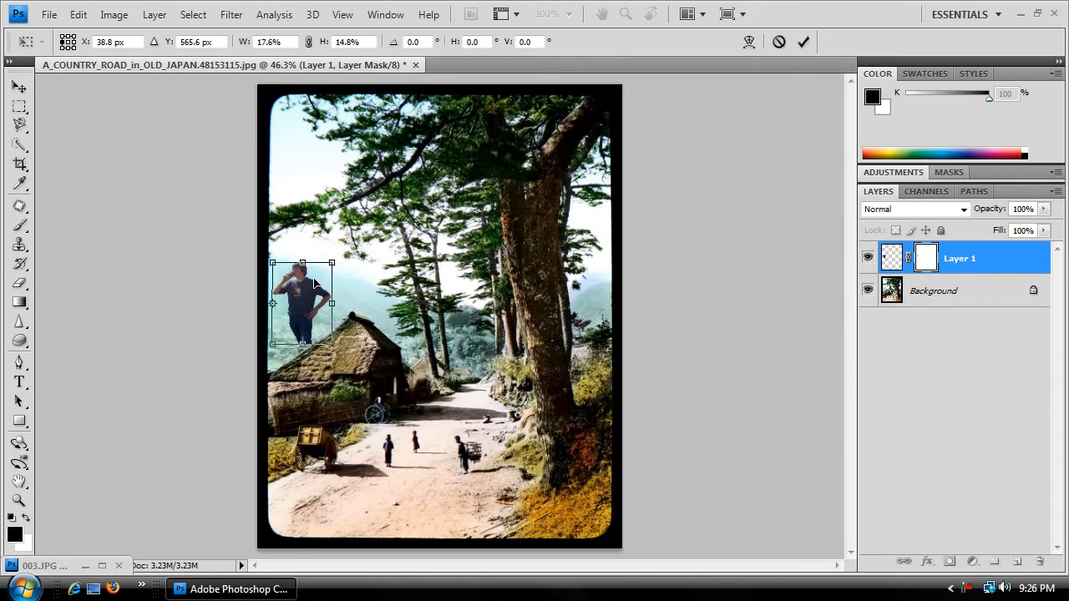
pyautogui.moveTo(306, 295); pyautogui.dragTo(335, 276)
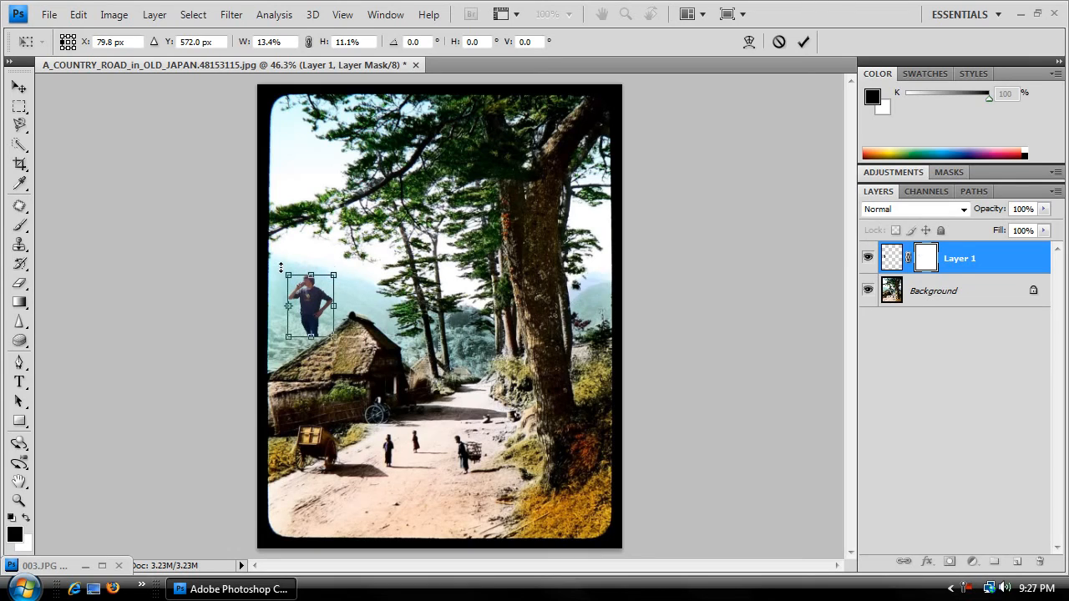
# Rotate the person to about -28.5° beside the thatched roof, apply the transformation, and nudge the figure slightly left
pyautogui.moveTo(279, 268); pyautogui.dragTo(287, 299)
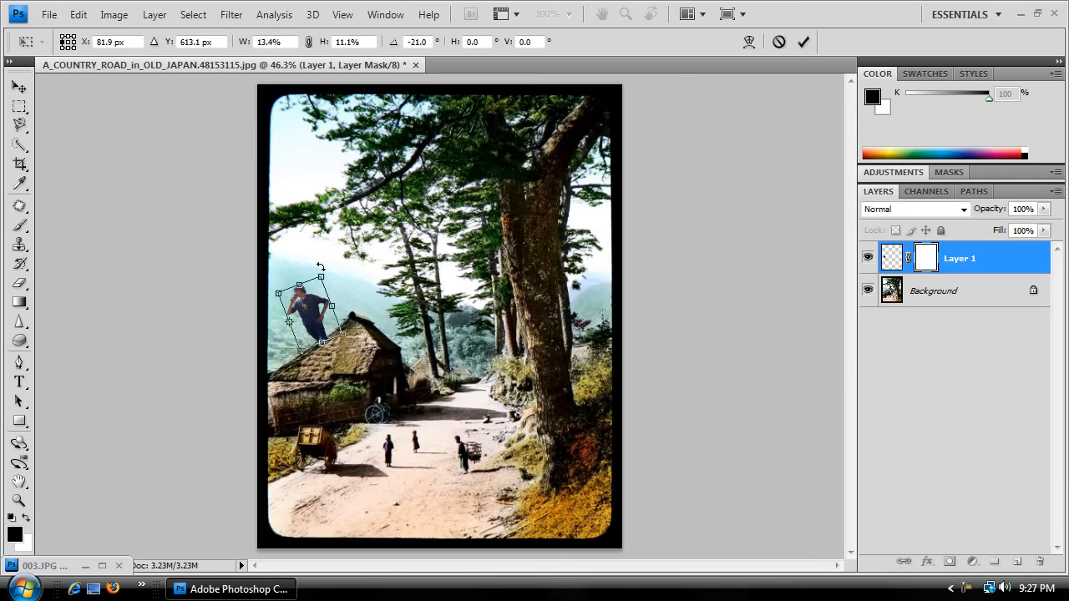
pyautogui.moveTo(314, 264); pyautogui.dragTo(349, 304)
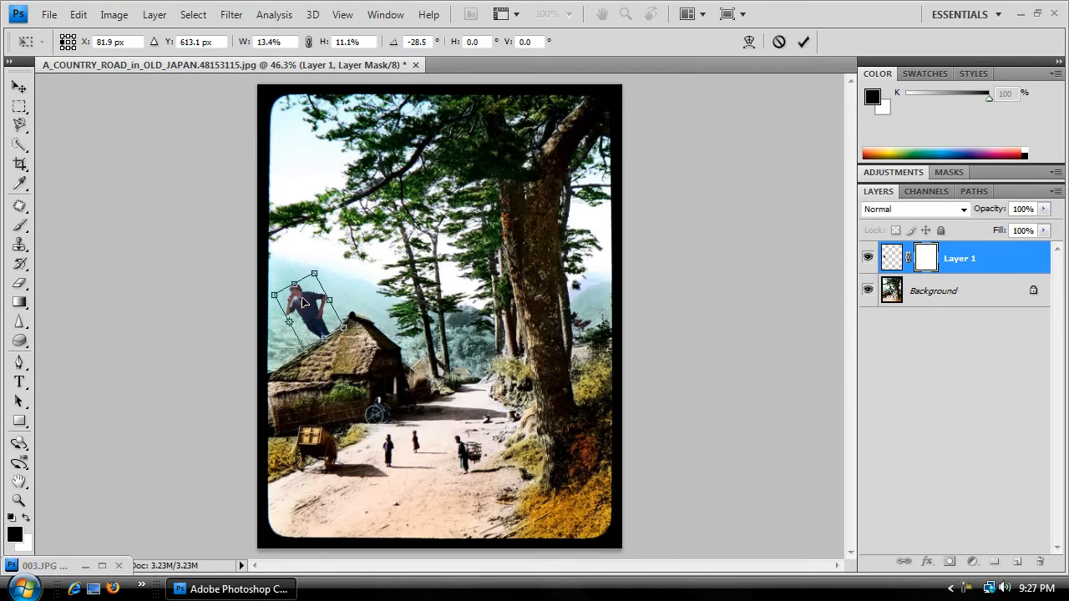
pyautogui.rightClick(396, 285)
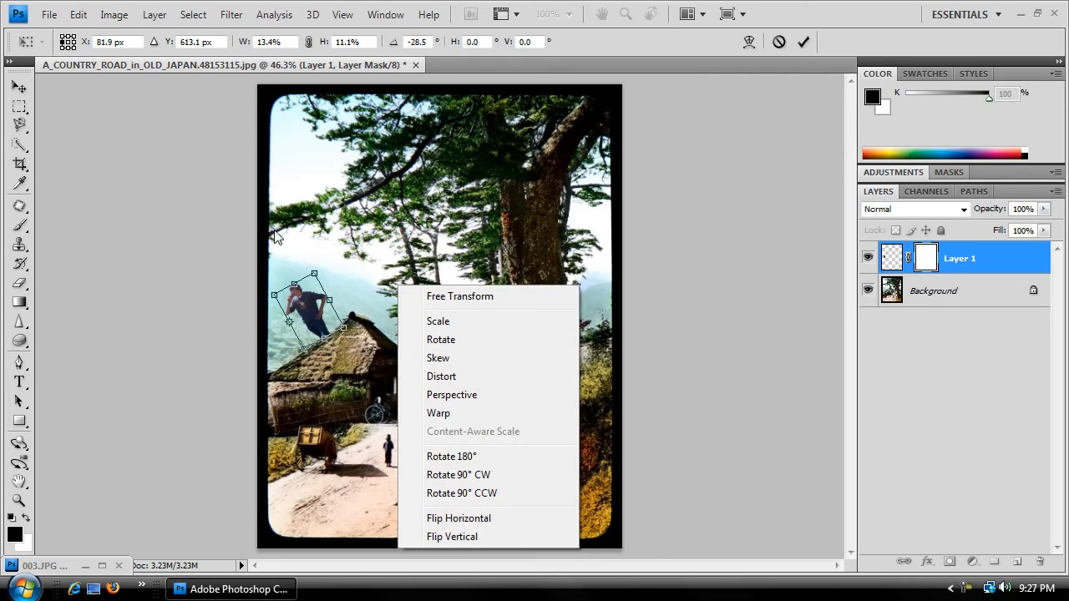
pyautogui.click(19, 86)
pyautogui.click(19, 86)
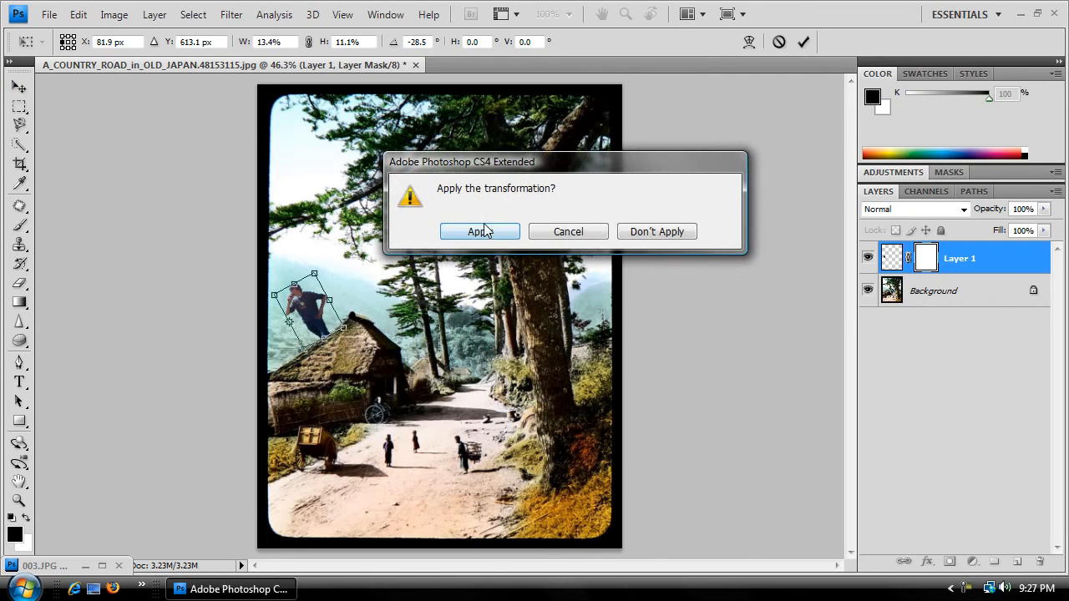
pyautogui.click(478, 232)
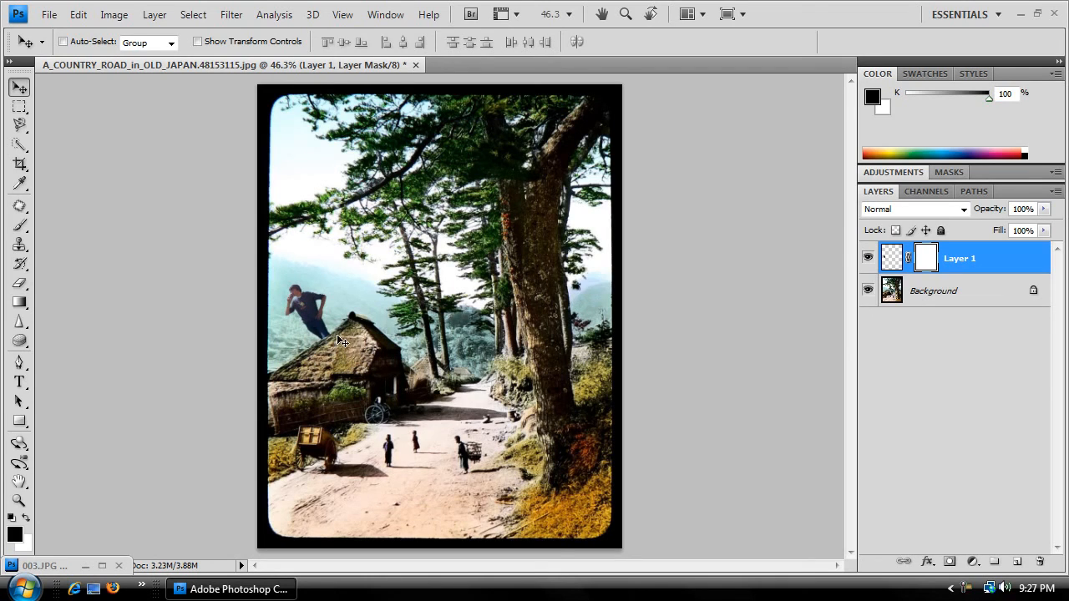
pyautogui.moveTo(309, 311)
pyautogui.mouseDown()
pyautogui.moveTo(489, 403)
pyautogui.moveTo(514, 378)
pyautogui.moveTo(301, 311)
pyautogui.mouseUp()
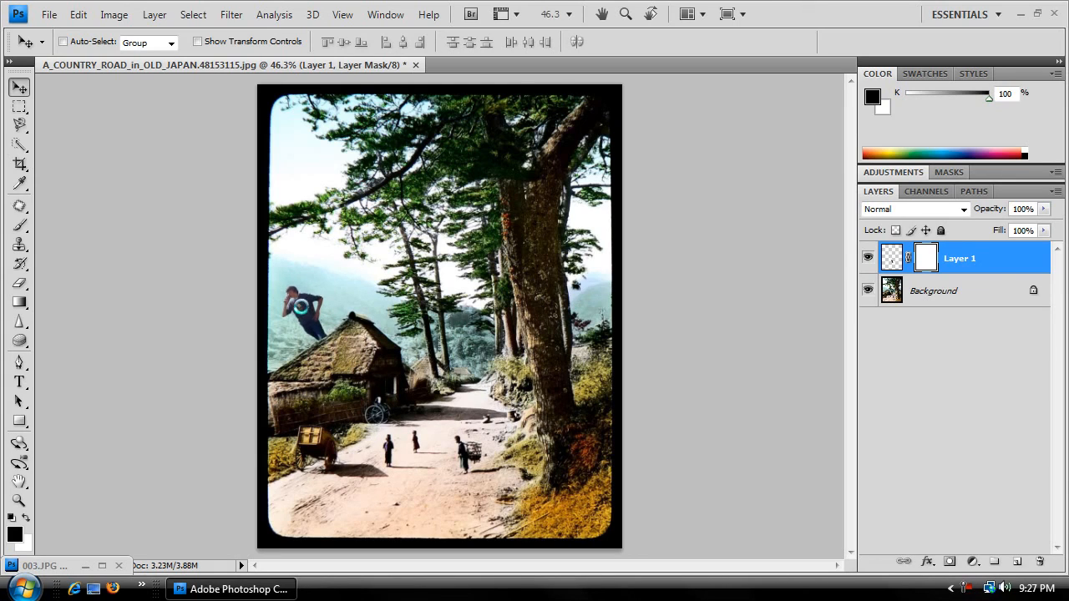